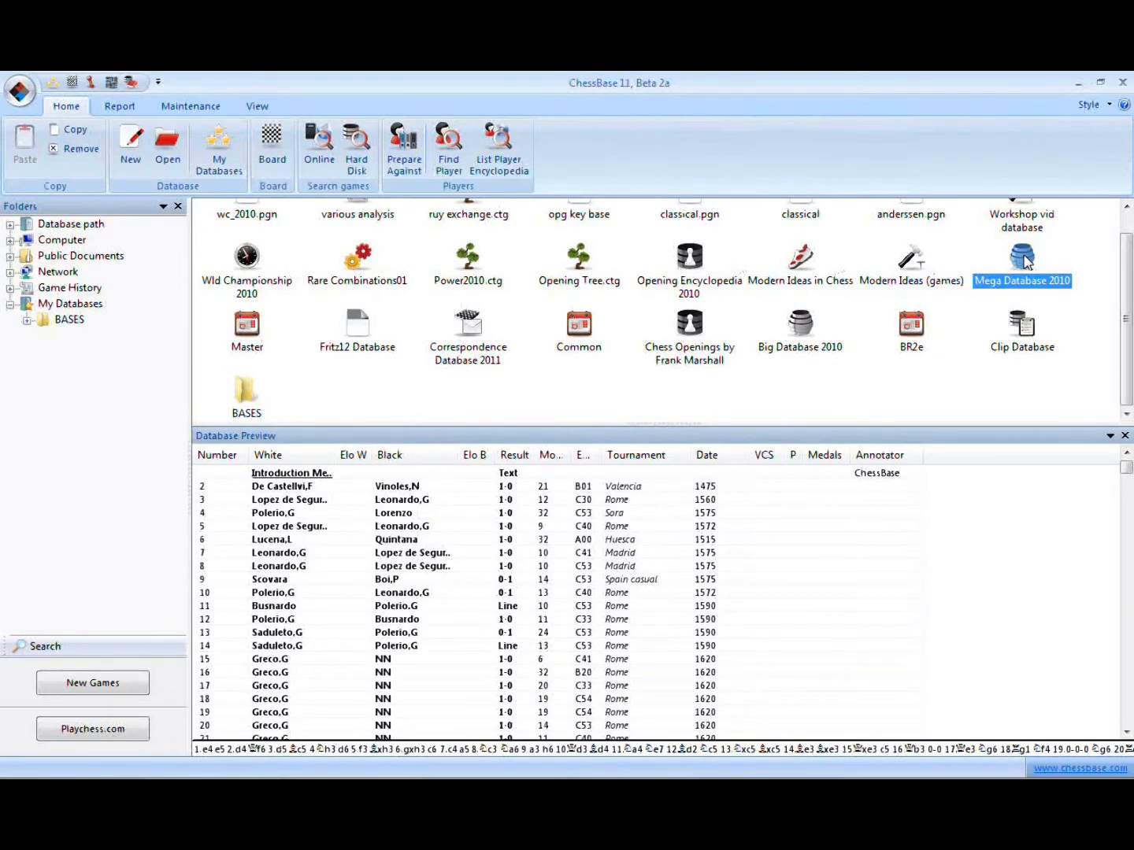
# - Check in the properties of Mega Database 2010 whether it is designated as the reference database
pyautogui.rightClick(1025, 262)
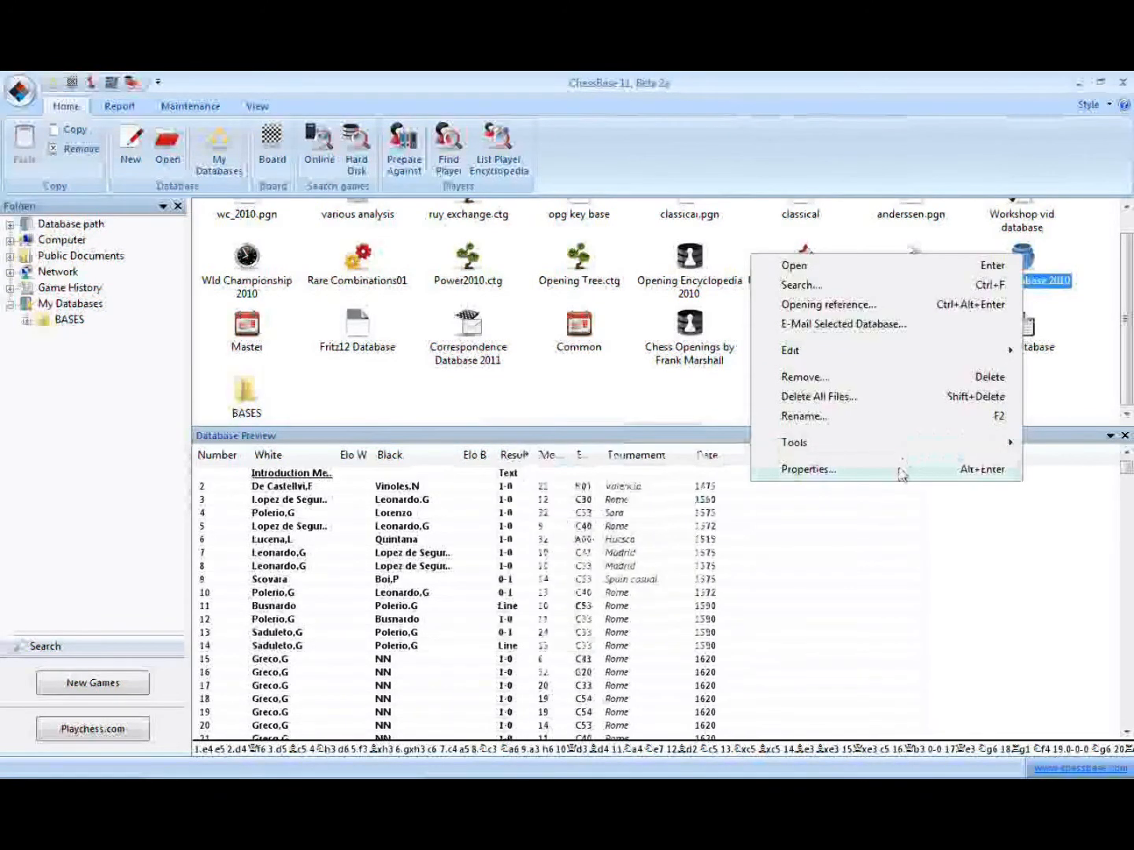
pyautogui.click(898, 469)
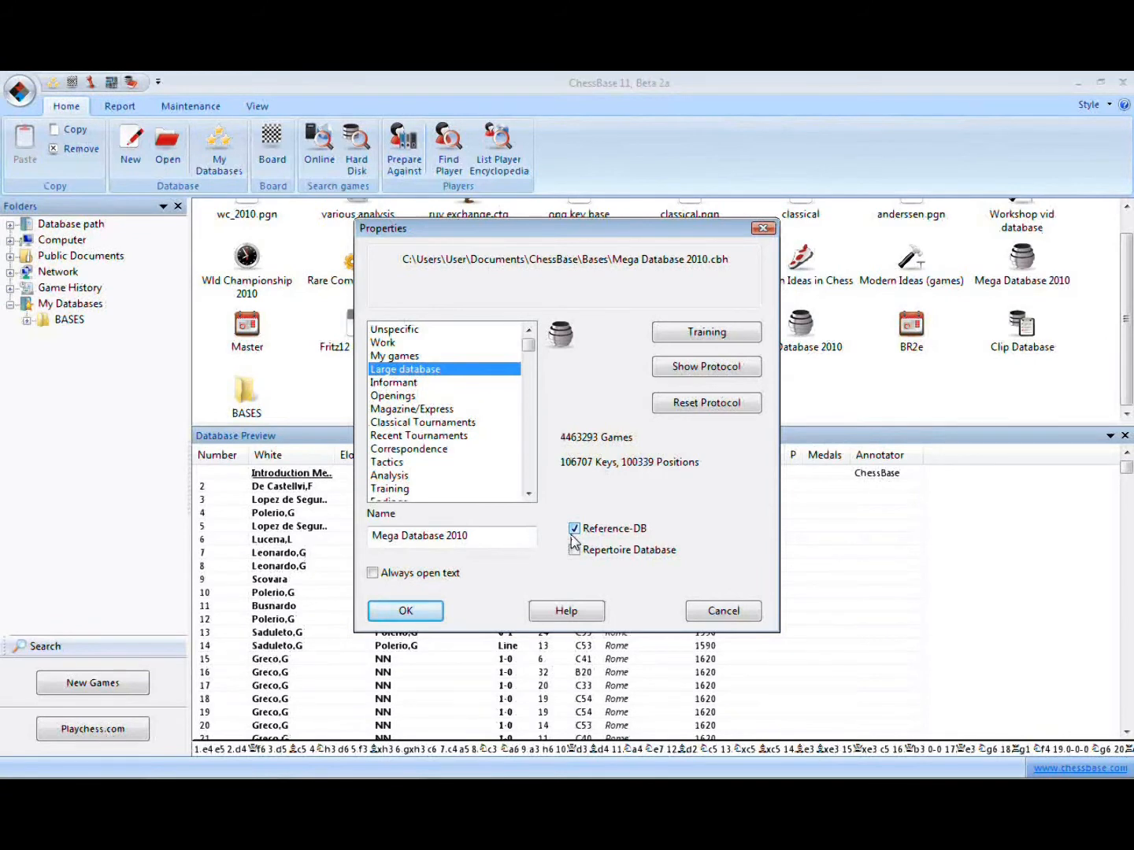
pyautogui.click(430, 610)
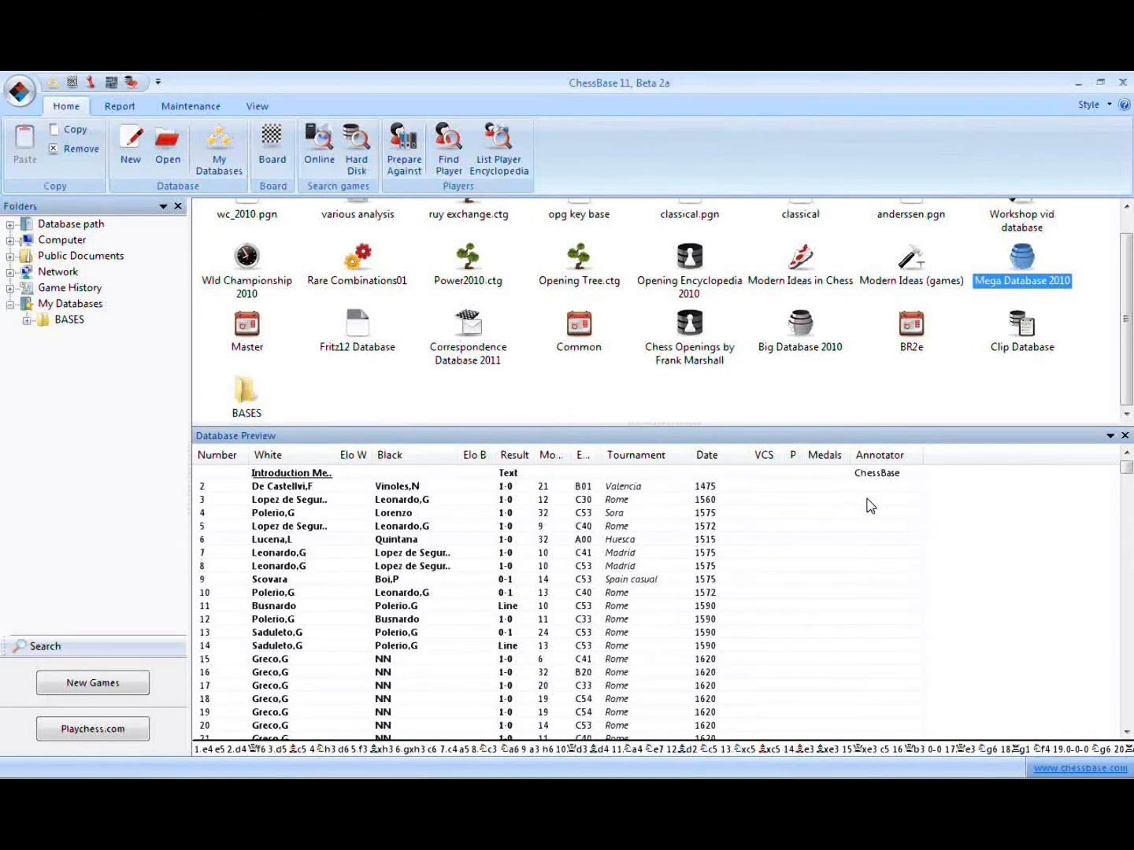
pyautogui.rightClick(1029, 265)
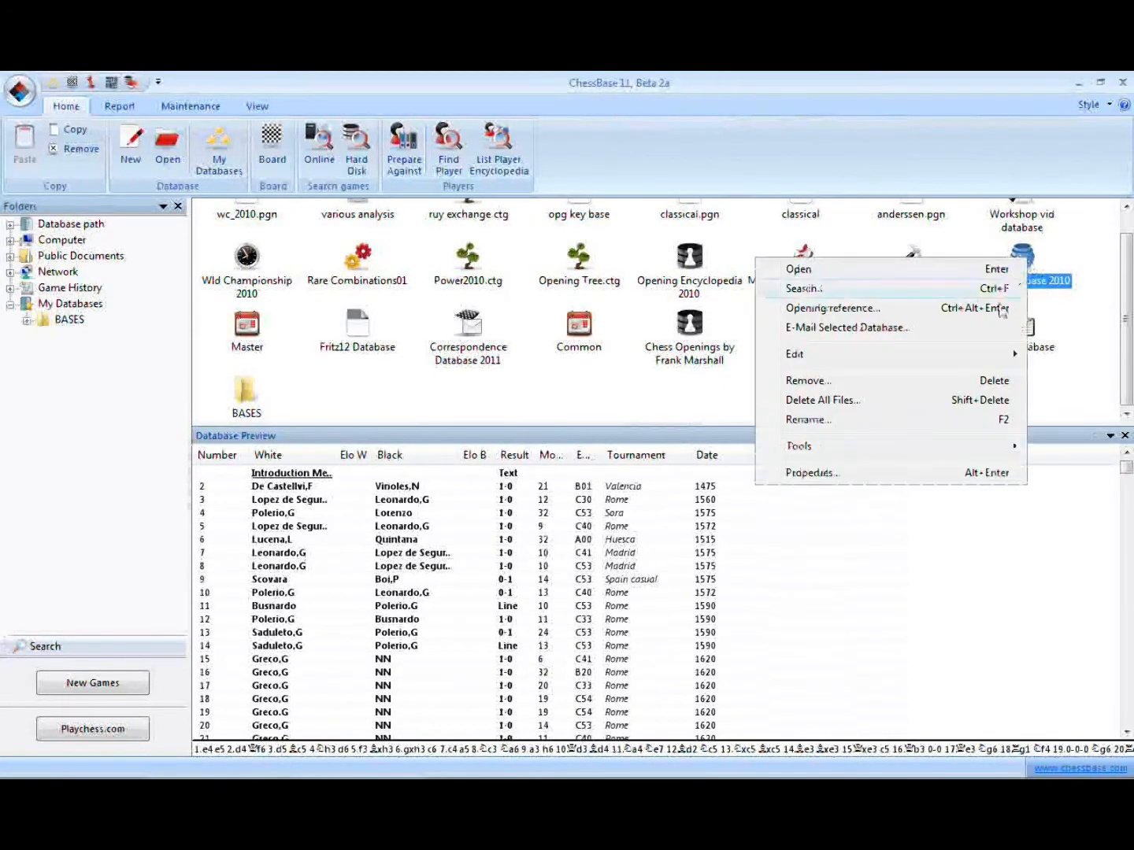
pyautogui.click(881, 471)
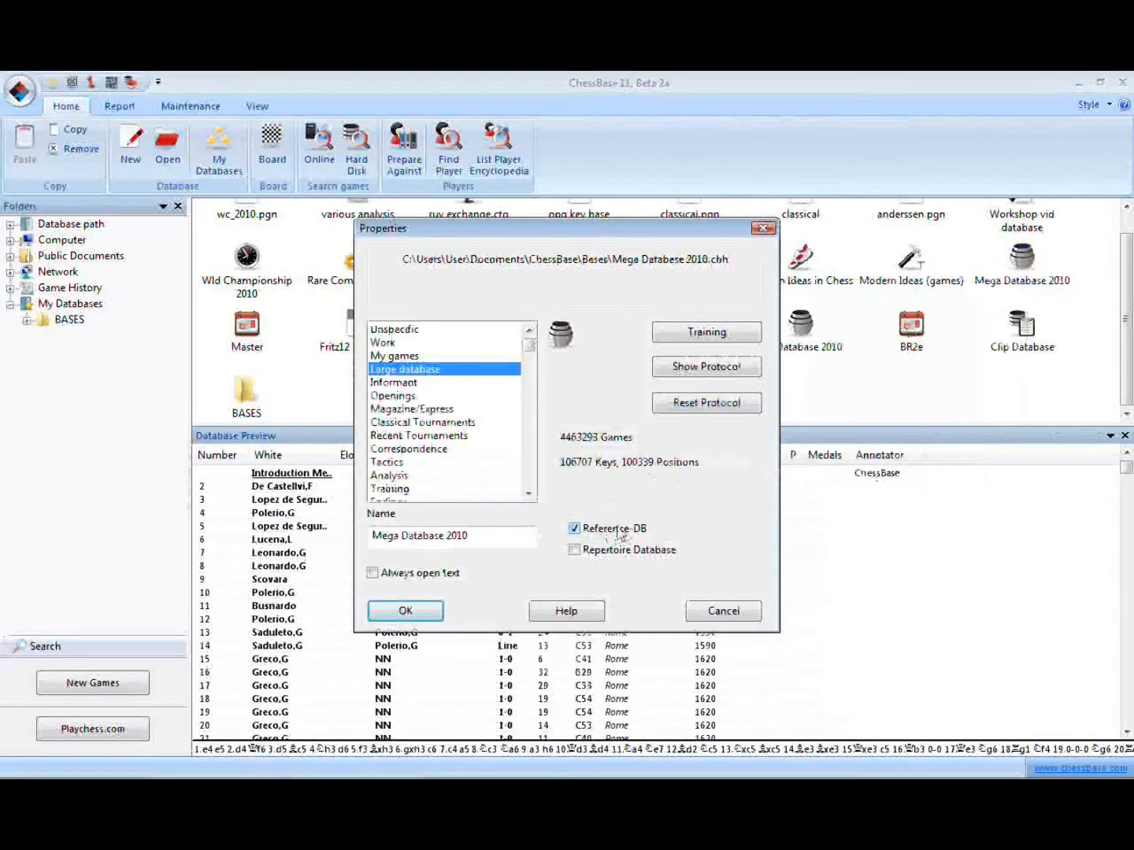
pyautogui.click(411, 611)
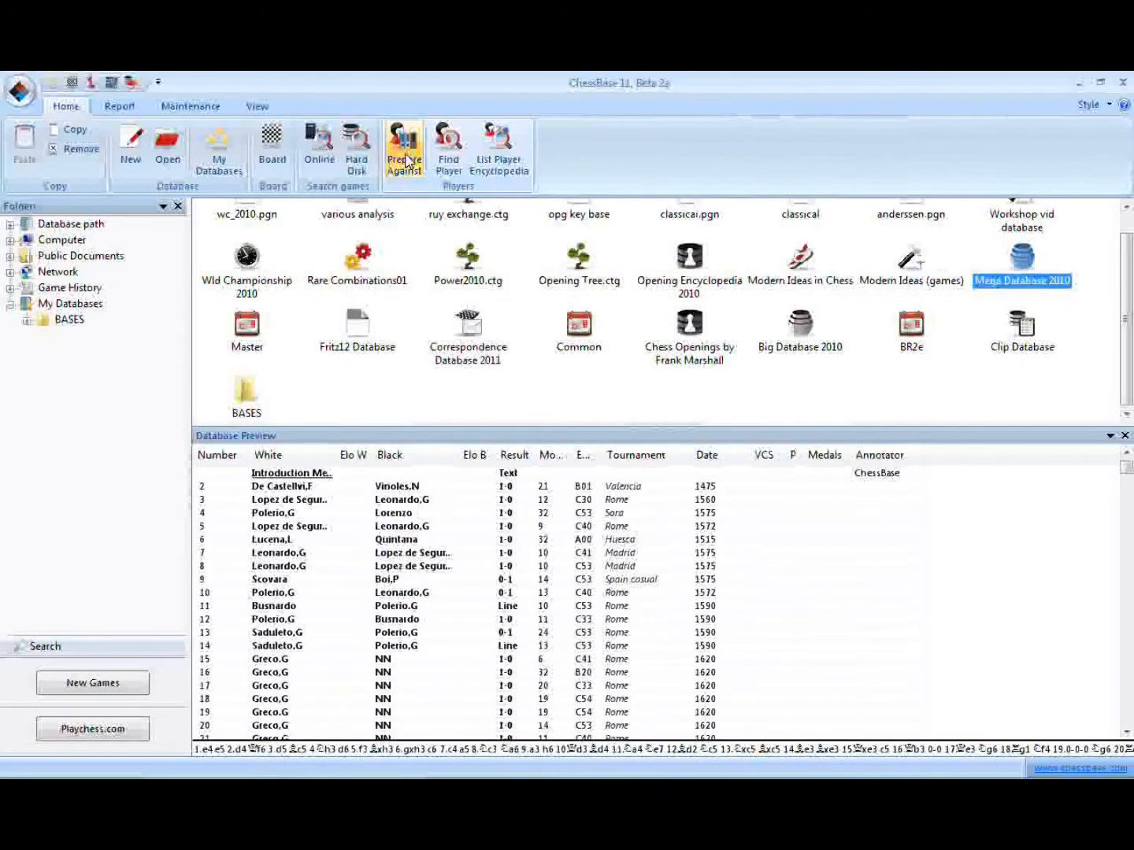
# - Run Prepare Against for the opponent's games as White and select the first 2006 game in the resulting list
pyautogui.click(405, 160)
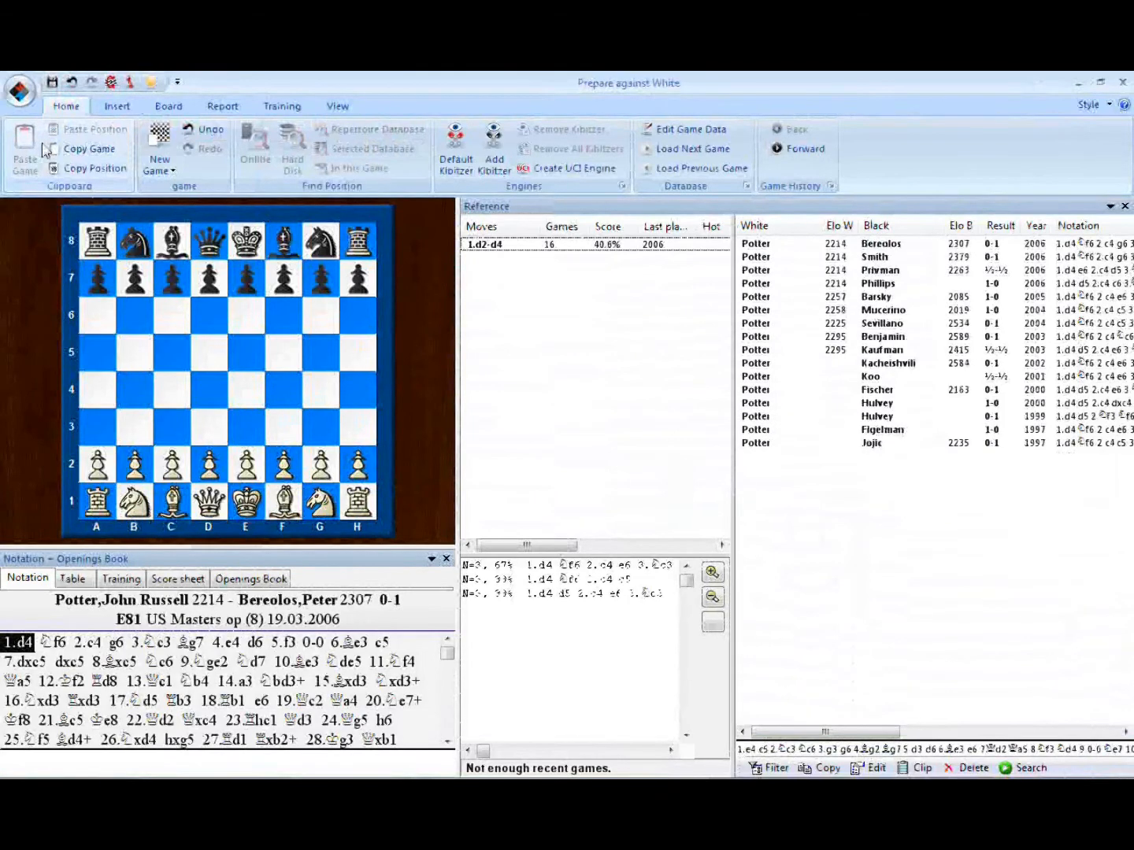
pyautogui.click(760, 247)
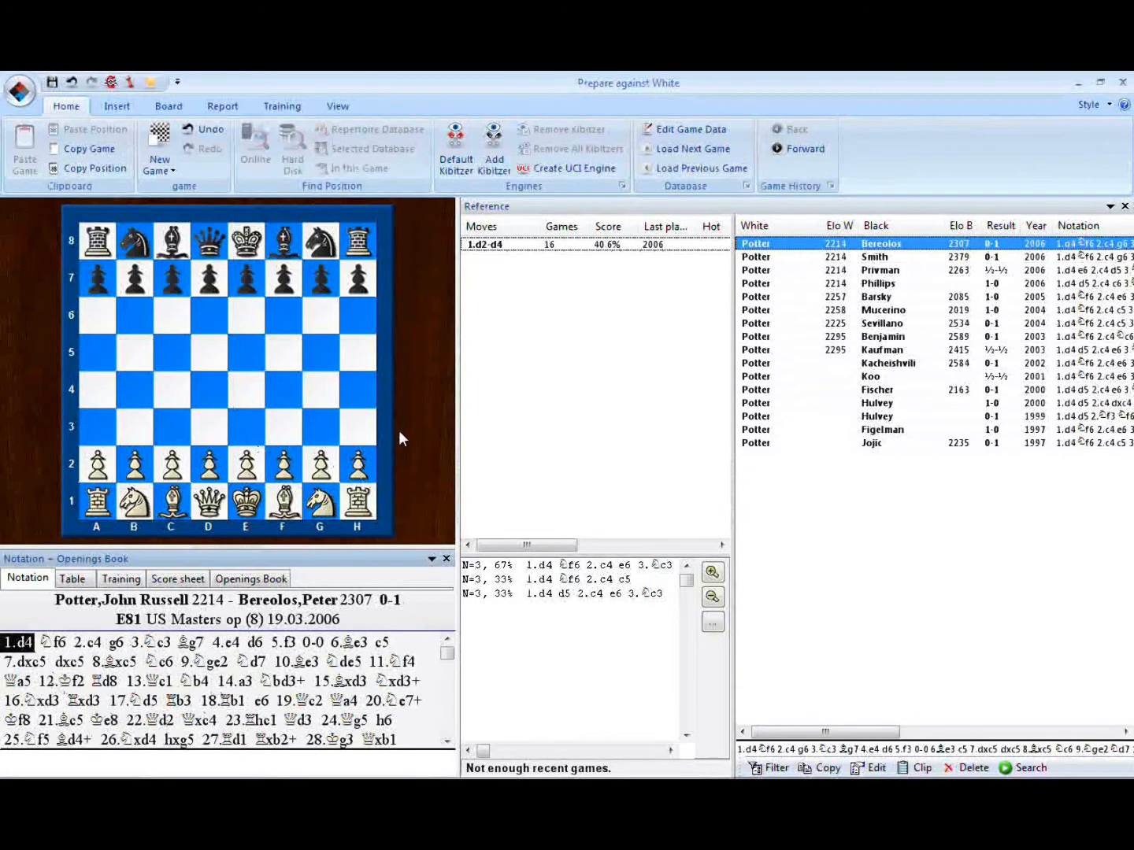
# - Replay the selected game's opening up to 3.Nc3 and step back to the position after 1.d4
pyautogui.click(59, 646)
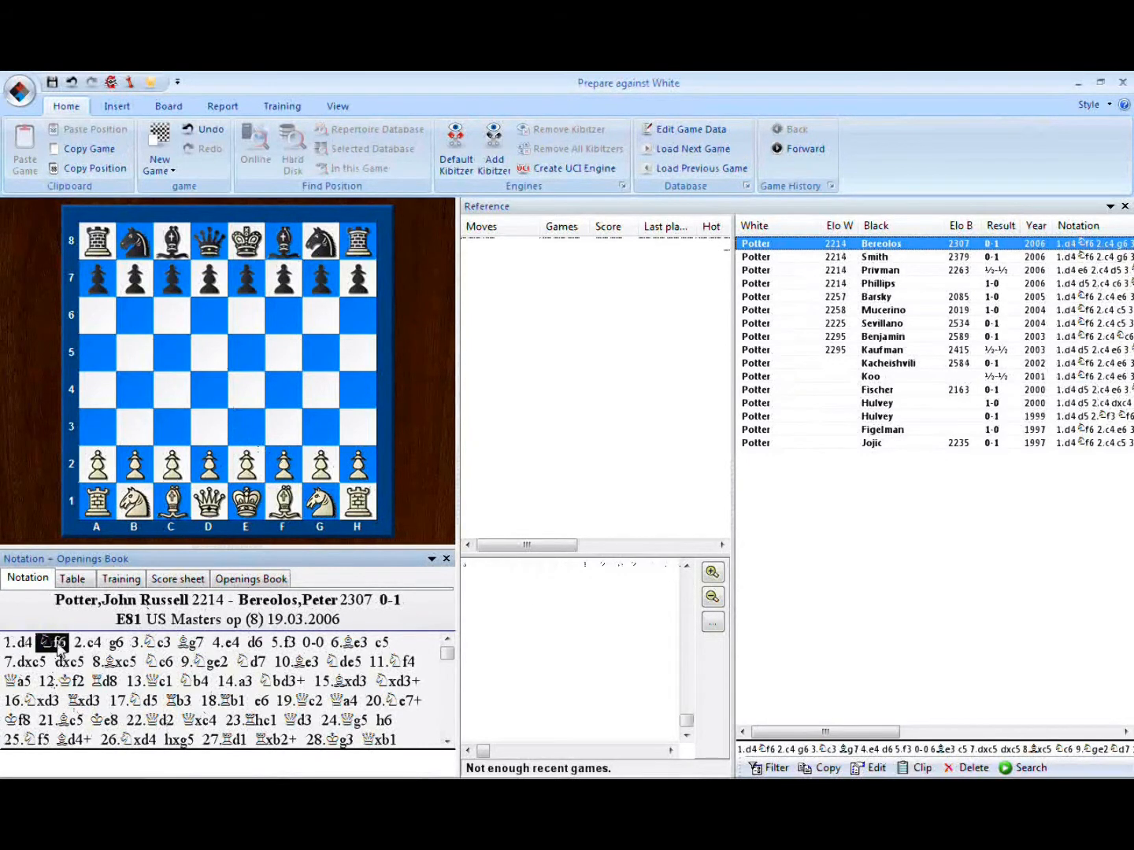
pyautogui.press('Right')
pyautogui.press('Right')
pyautogui.press('Right')
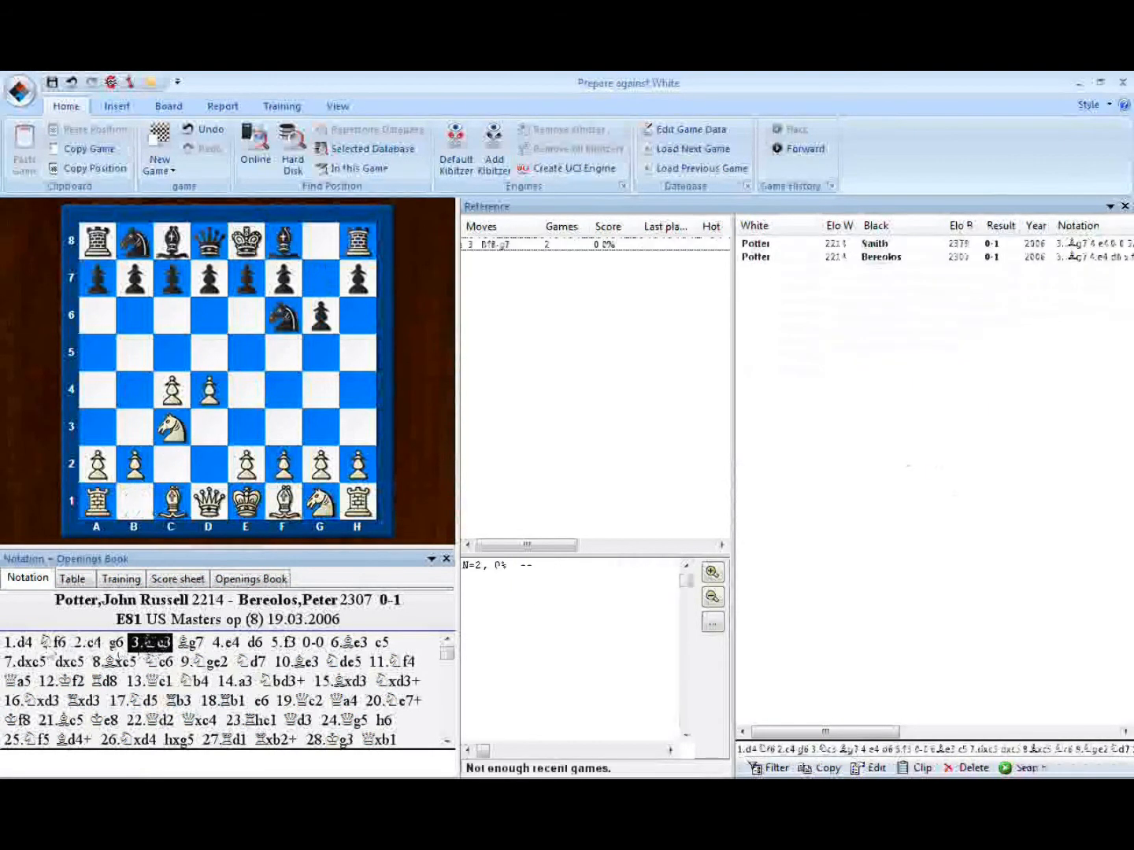
pyautogui.press('Left')
pyautogui.press('Left')
pyautogui.press('Left')
pyautogui.press('Left')
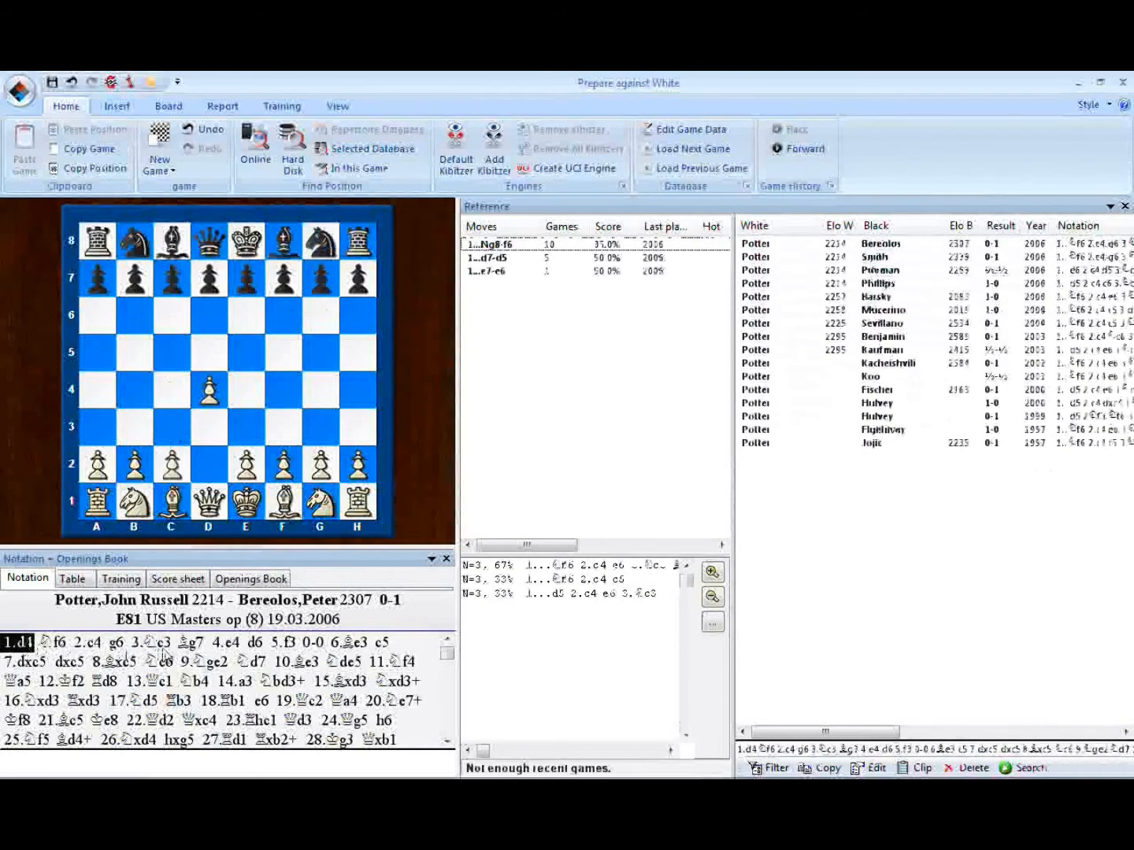
# - Advance the game from 1.d4 to 3...Bg7, examining the reference moves and matching games
pyautogui.press('Right')
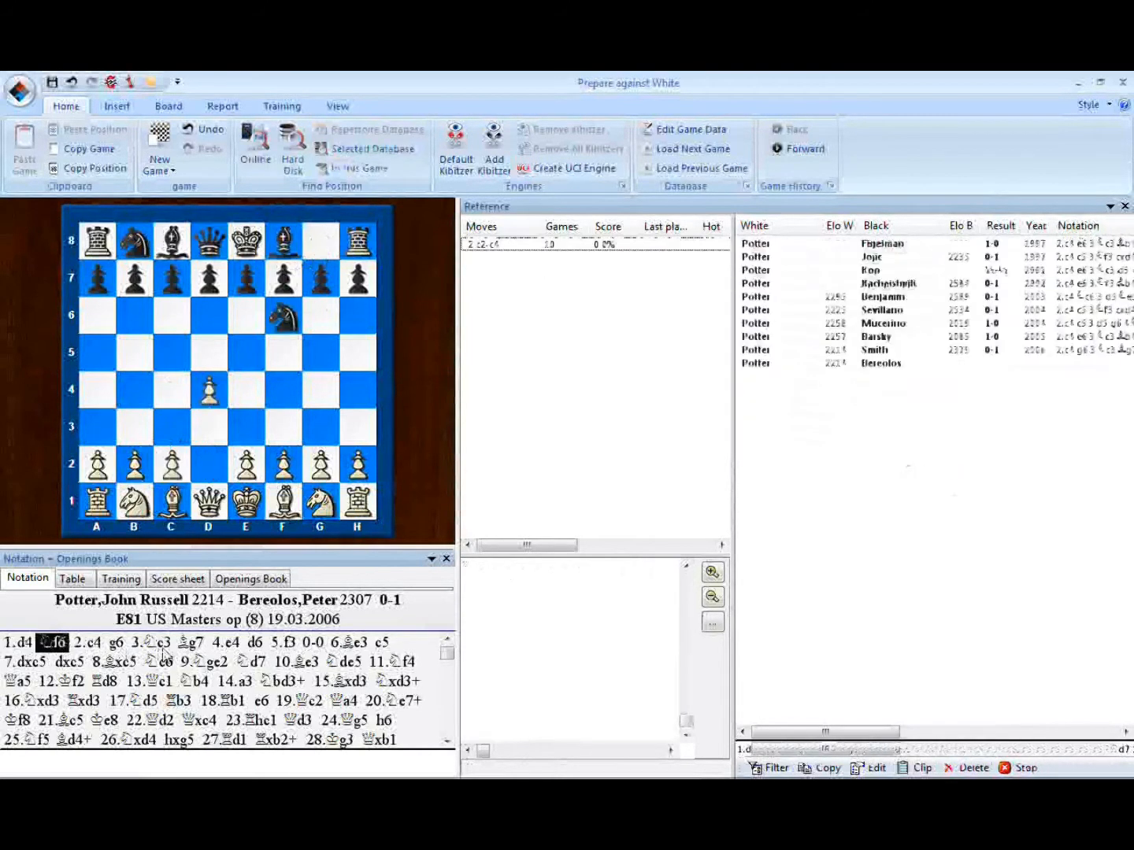
pyautogui.press('Right')
pyautogui.press('Right')
pyautogui.press('Right')
pyautogui.press('Right')
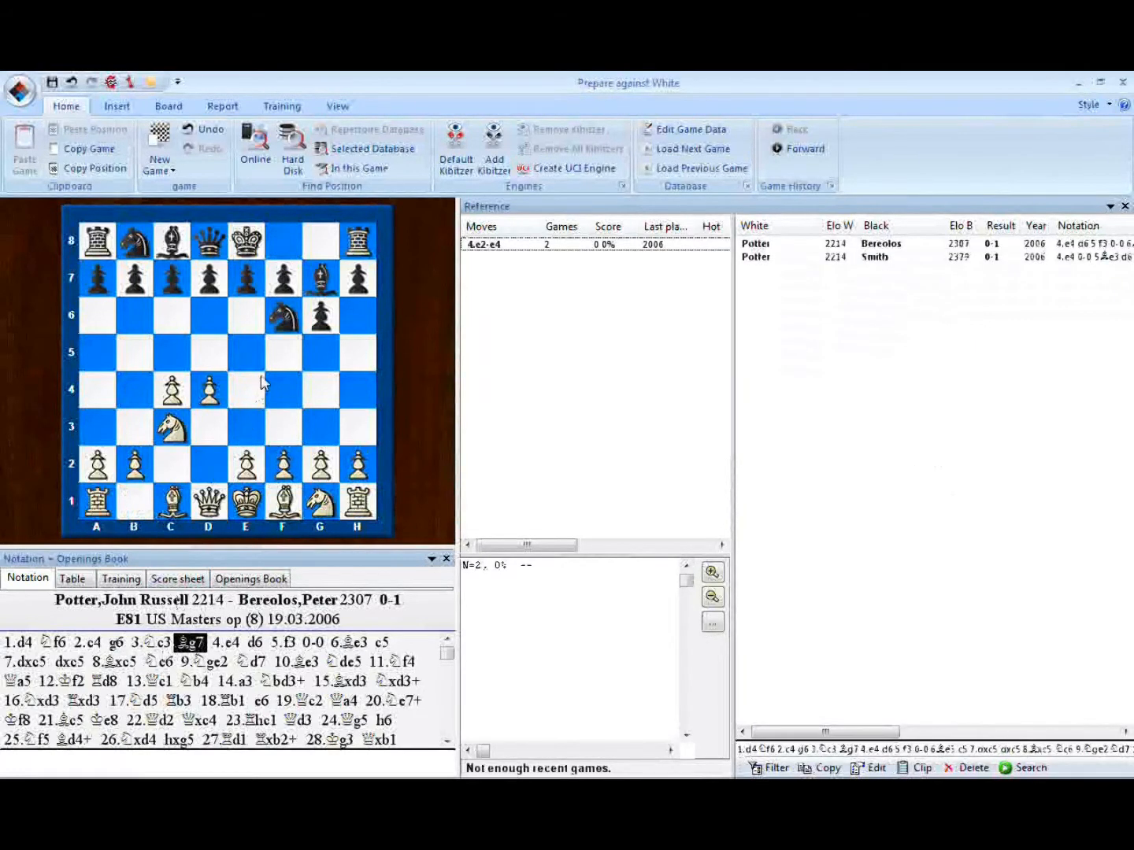
# - Change the board design to show the move navigation buttons beneath the board
pyautogui.rightClick(262, 384)
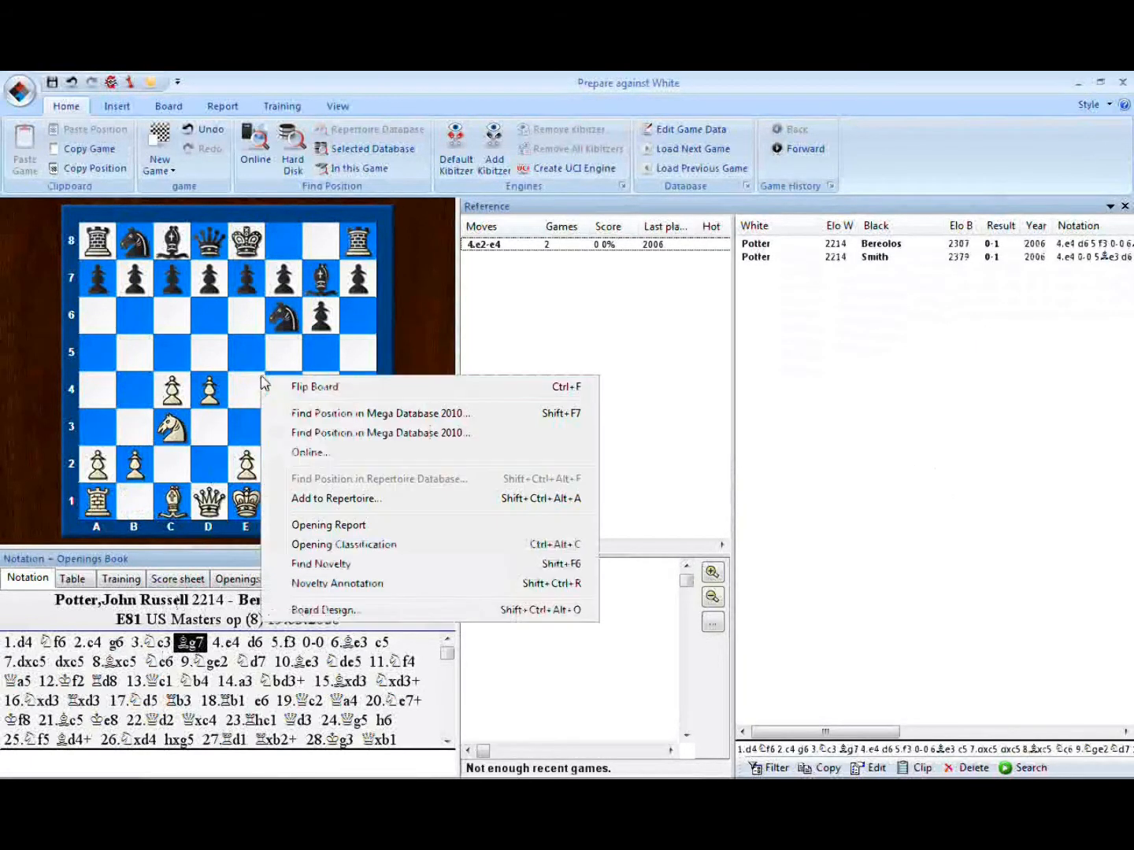
pyautogui.click(321, 611)
pyautogui.click(517, 588)
pyautogui.click(440, 638)
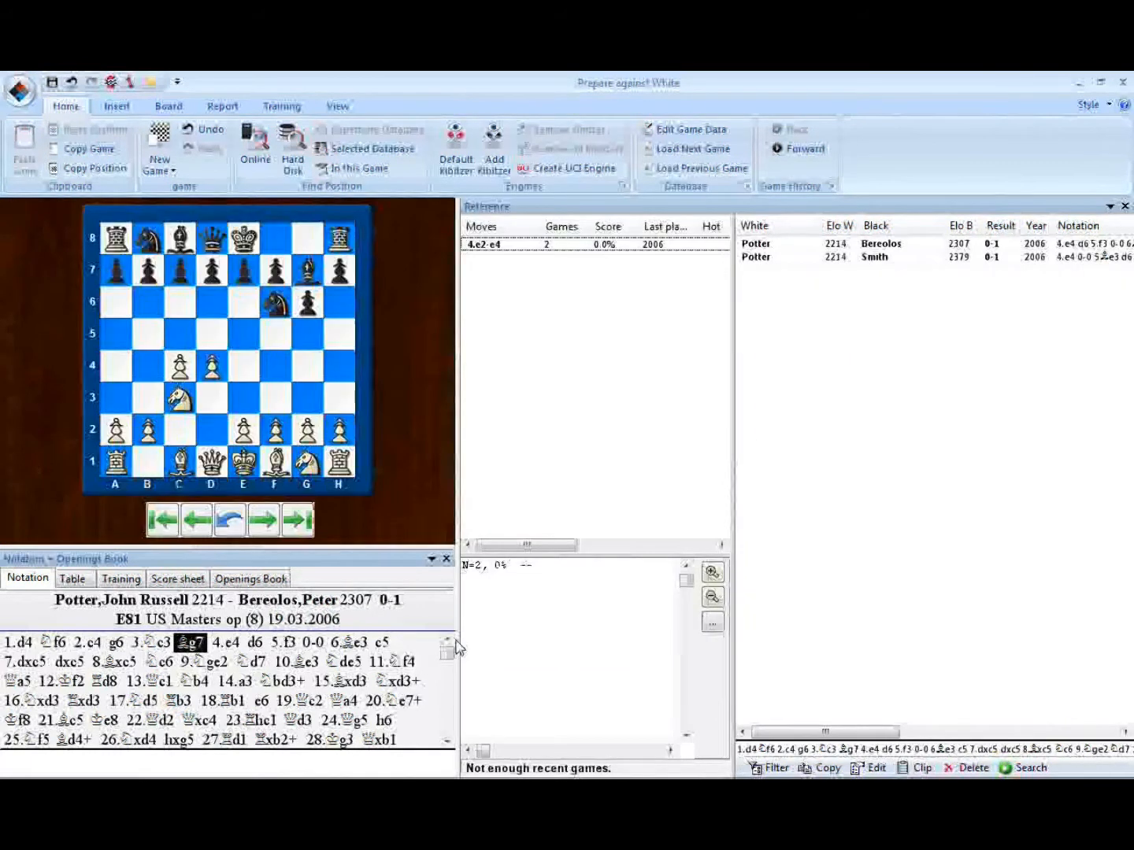
# - Advance the game from 3...Bg7 to 5...0-0 with the board's navigation controls
pyautogui.click(265, 521)
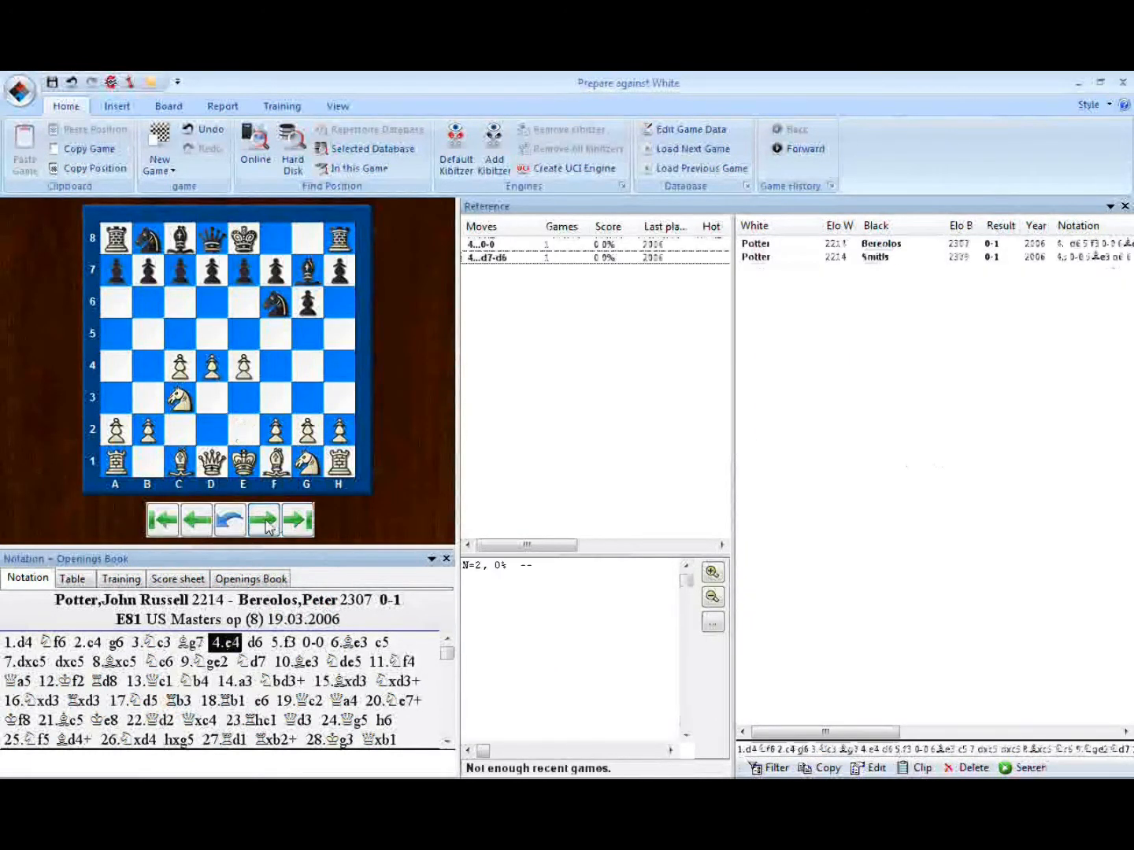
pyautogui.click(264, 521)
pyautogui.click(264, 521)
pyautogui.click(264, 520)
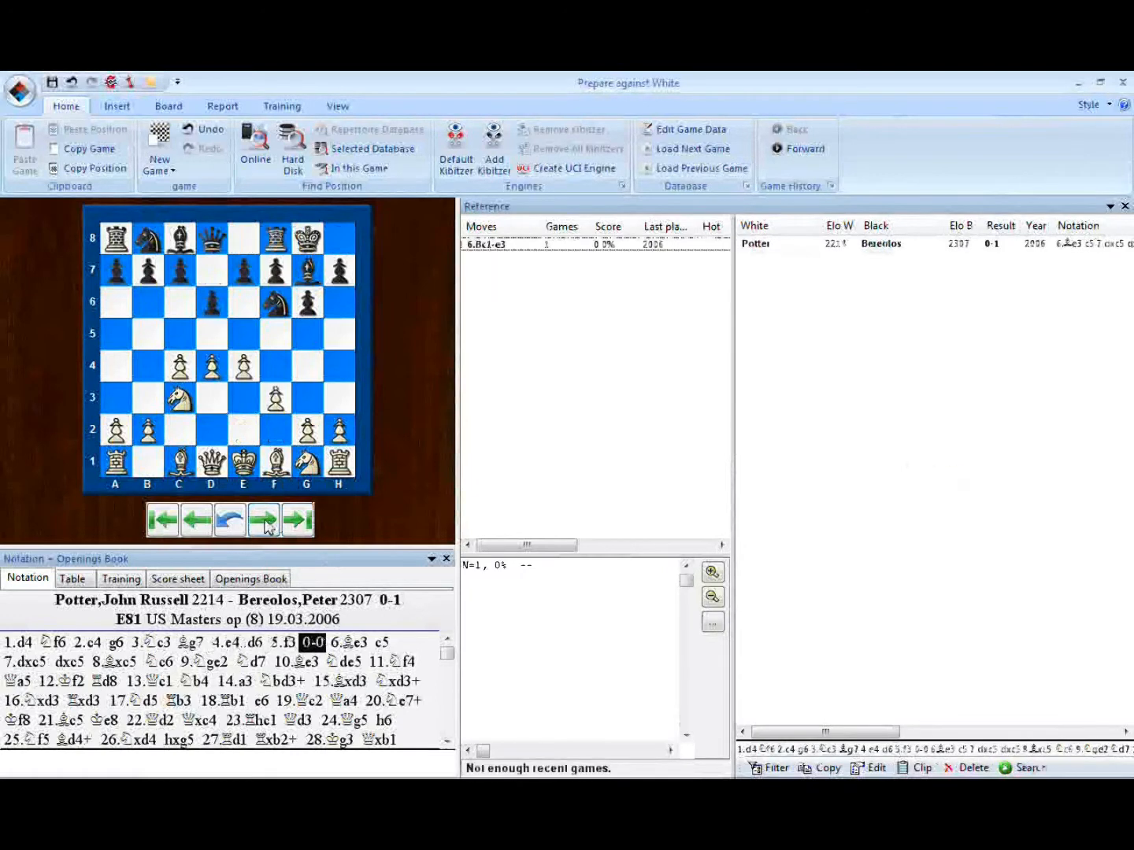
# - Step the game back from 5...0-0 to the starting position to examine the opponent's first-move statistics
pyautogui.click(195, 521)
pyautogui.click(195, 520)
pyautogui.click(195, 520)
pyautogui.click(196, 521)
pyautogui.click(195, 520)
pyautogui.click(195, 520)
pyautogui.click(195, 520)
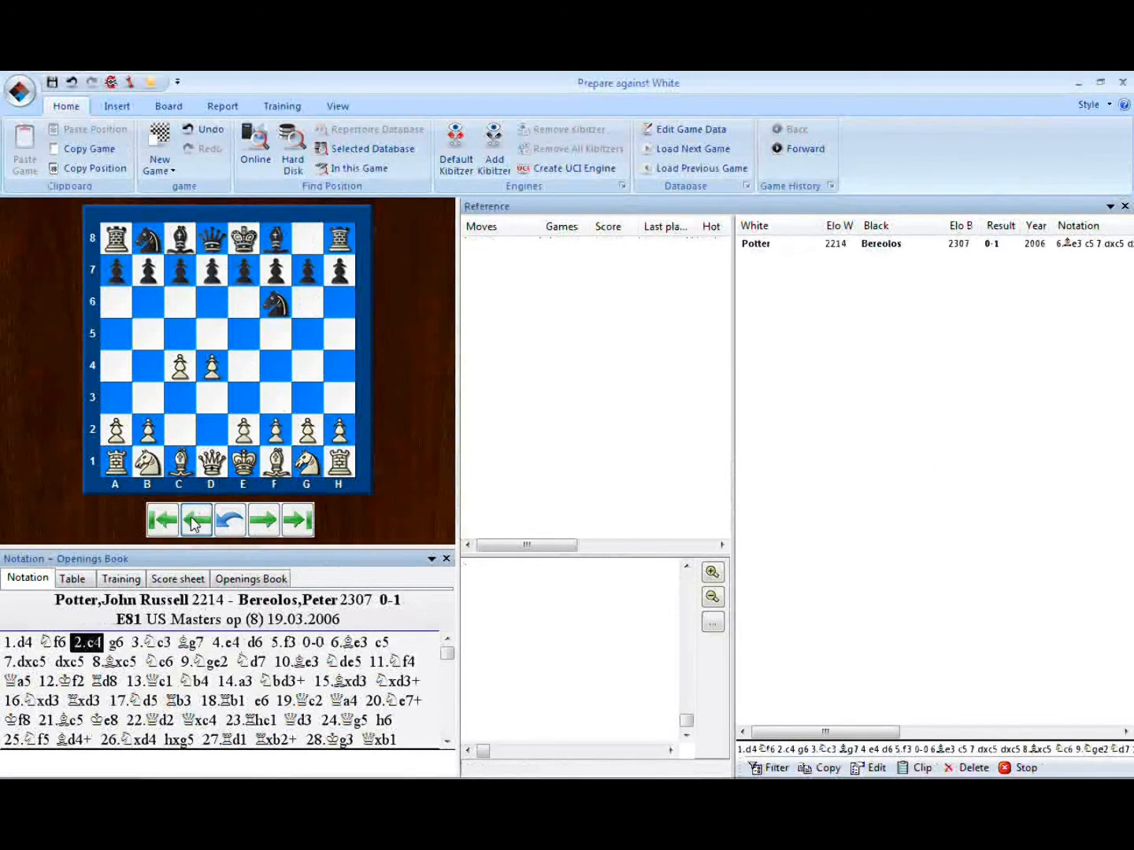
pyautogui.click(195, 520)
pyautogui.click(195, 520)
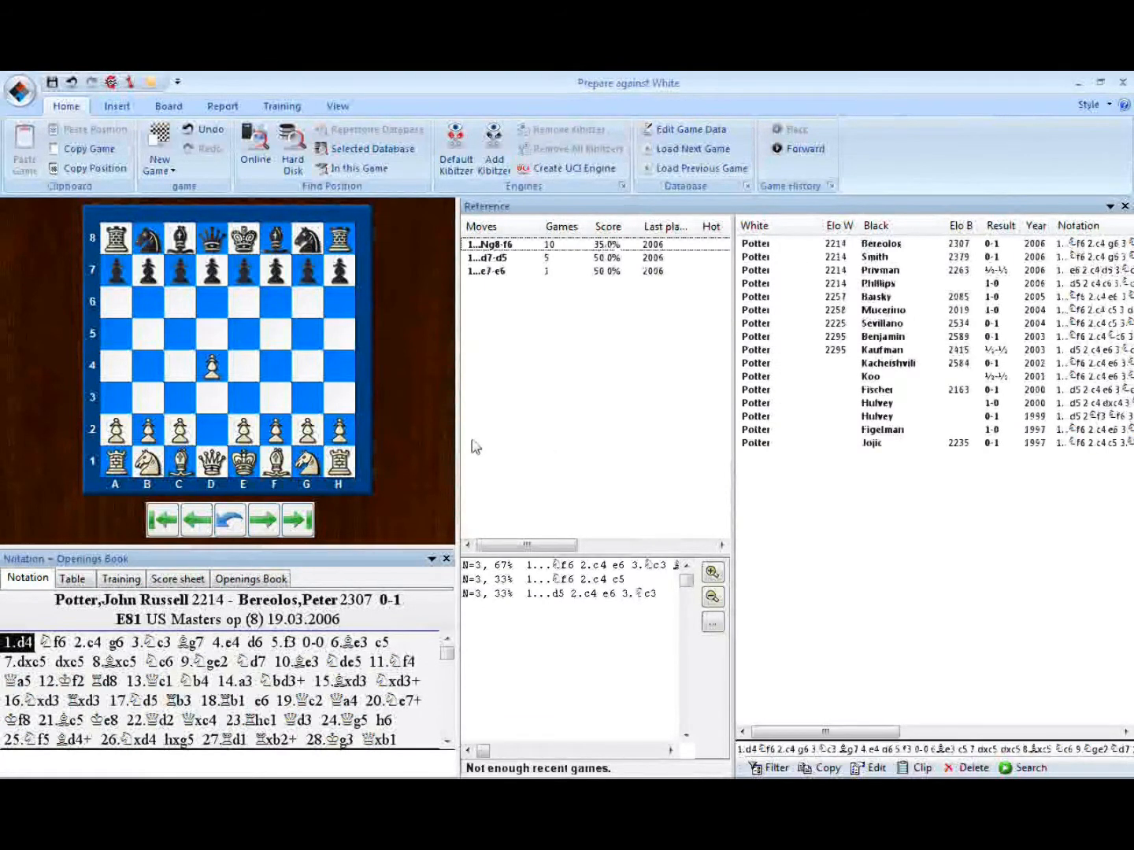
pyautogui.press('Left')
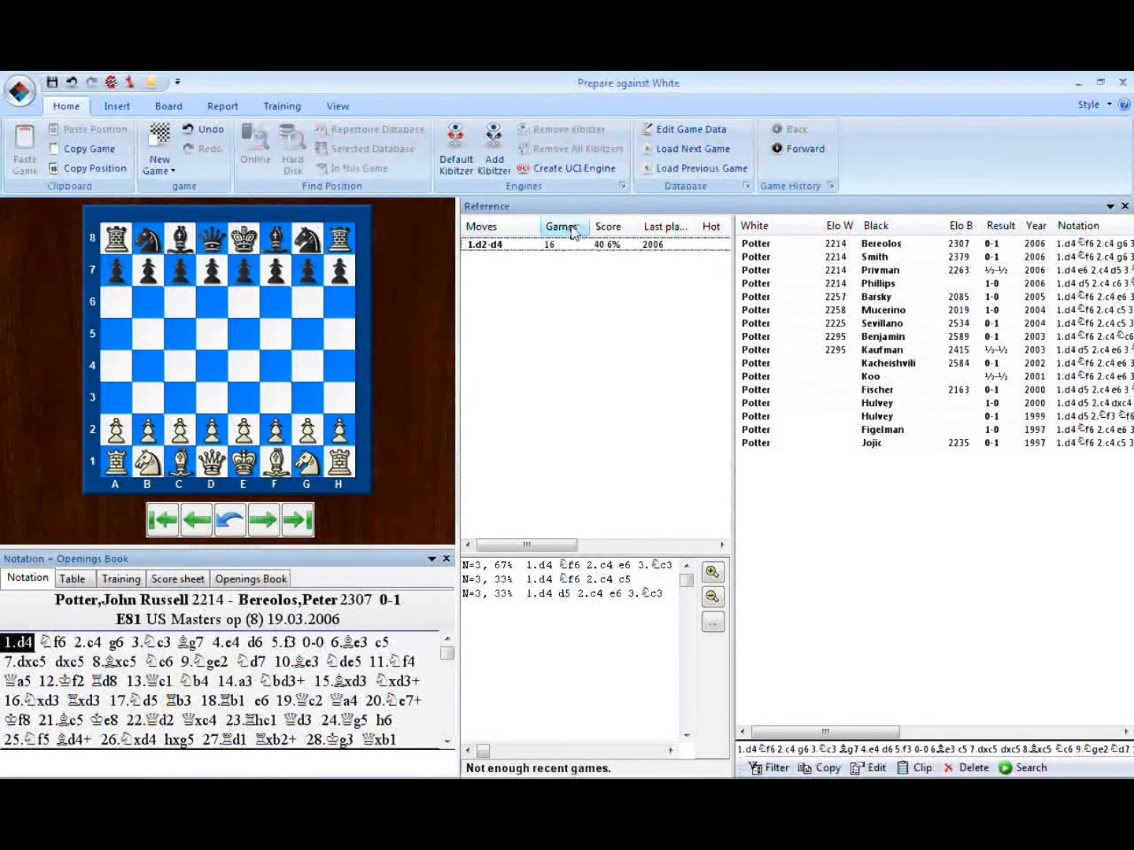
# - Follow the line 1.d4 Nf6 2.c4, choose 2...g7-g6 from the reference moves, and continue to 5.f3
pyautogui.press('Right')
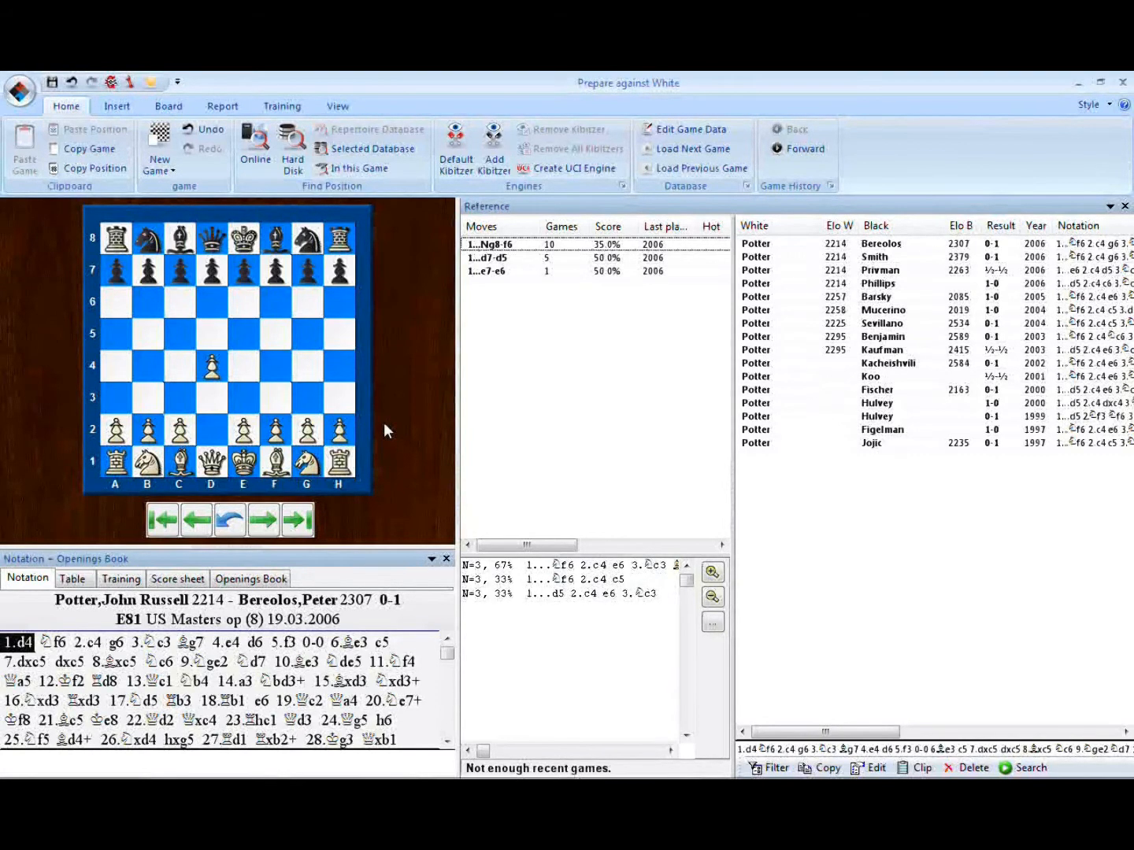
pyautogui.press('Right')
pyautogui.press('Right')
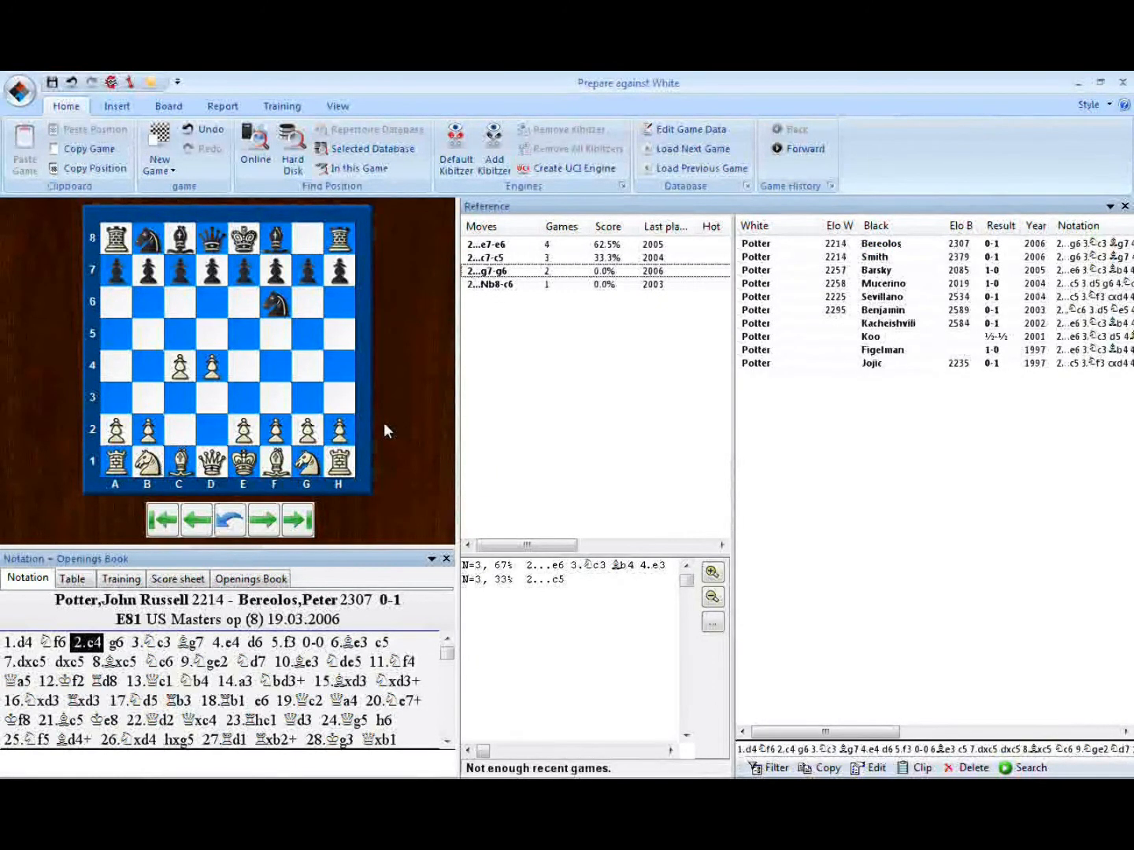
pyautogui.click(481, 271)
pyautogui.press('Right')
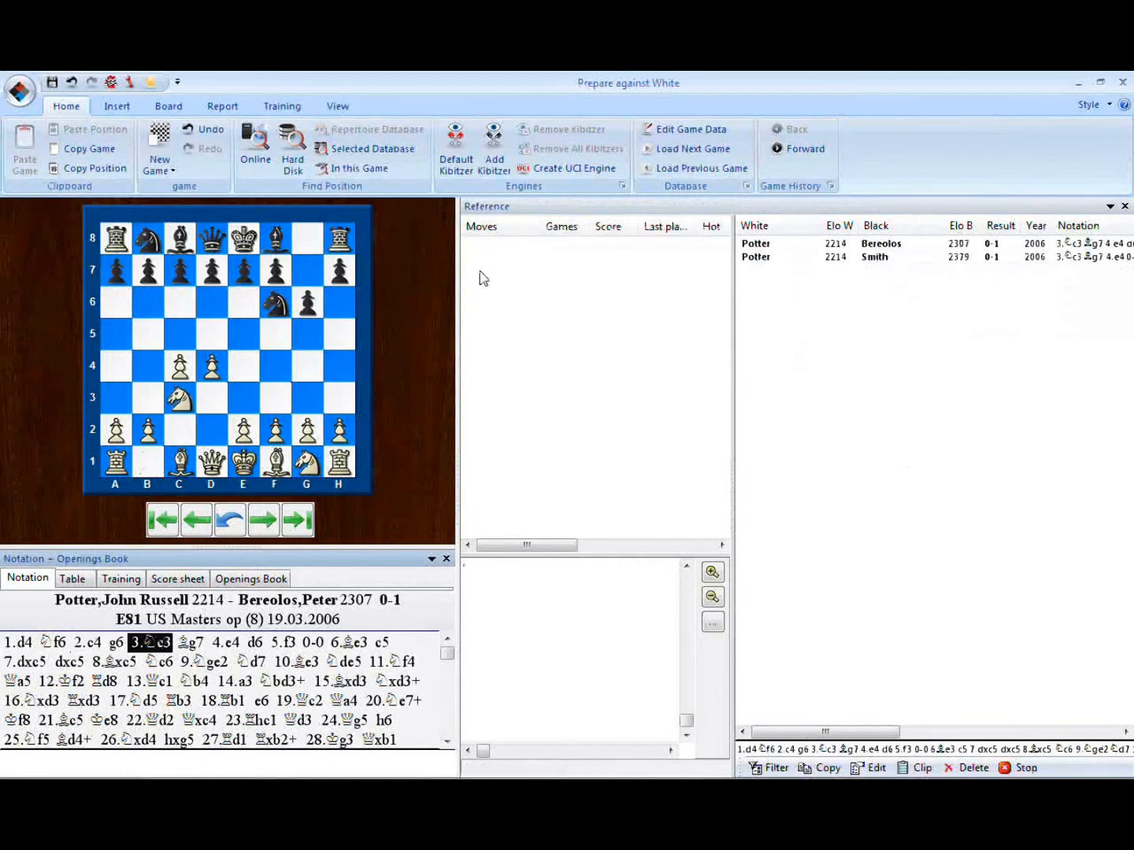
pyautogui.press('Right')
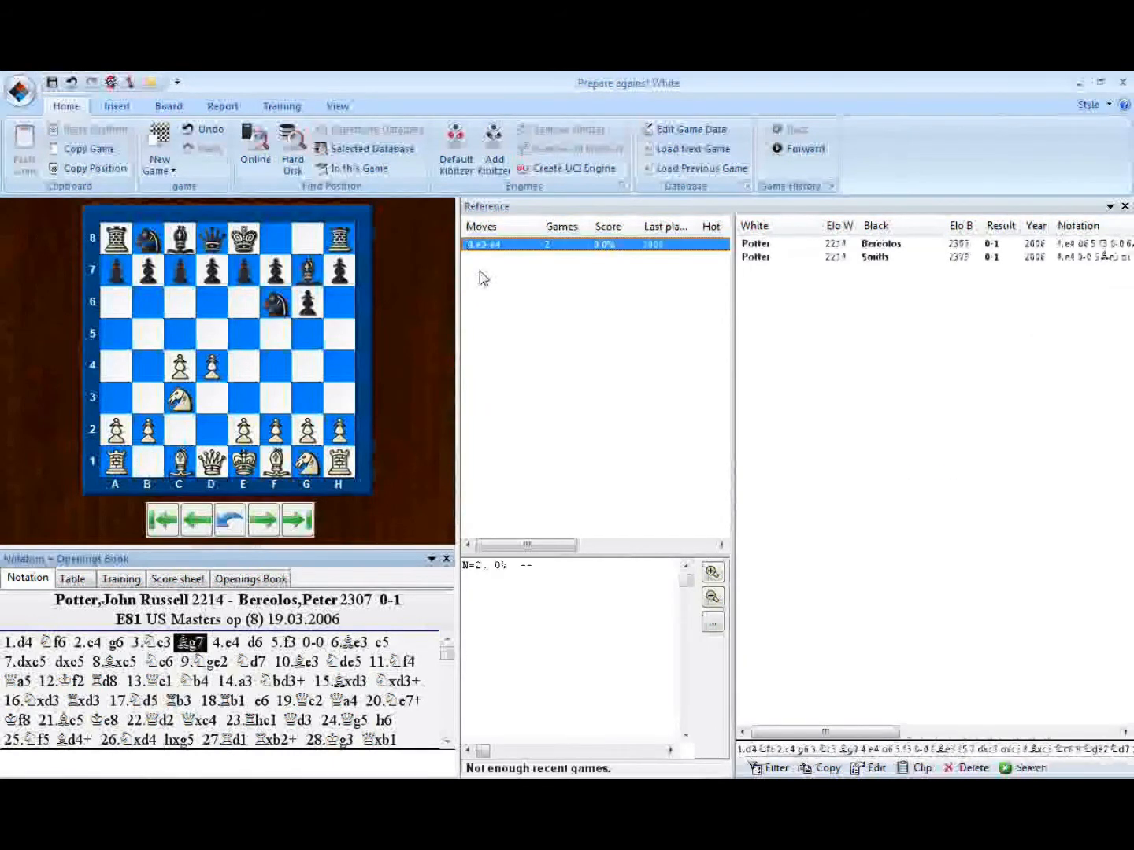
pyautogui.press('Right')
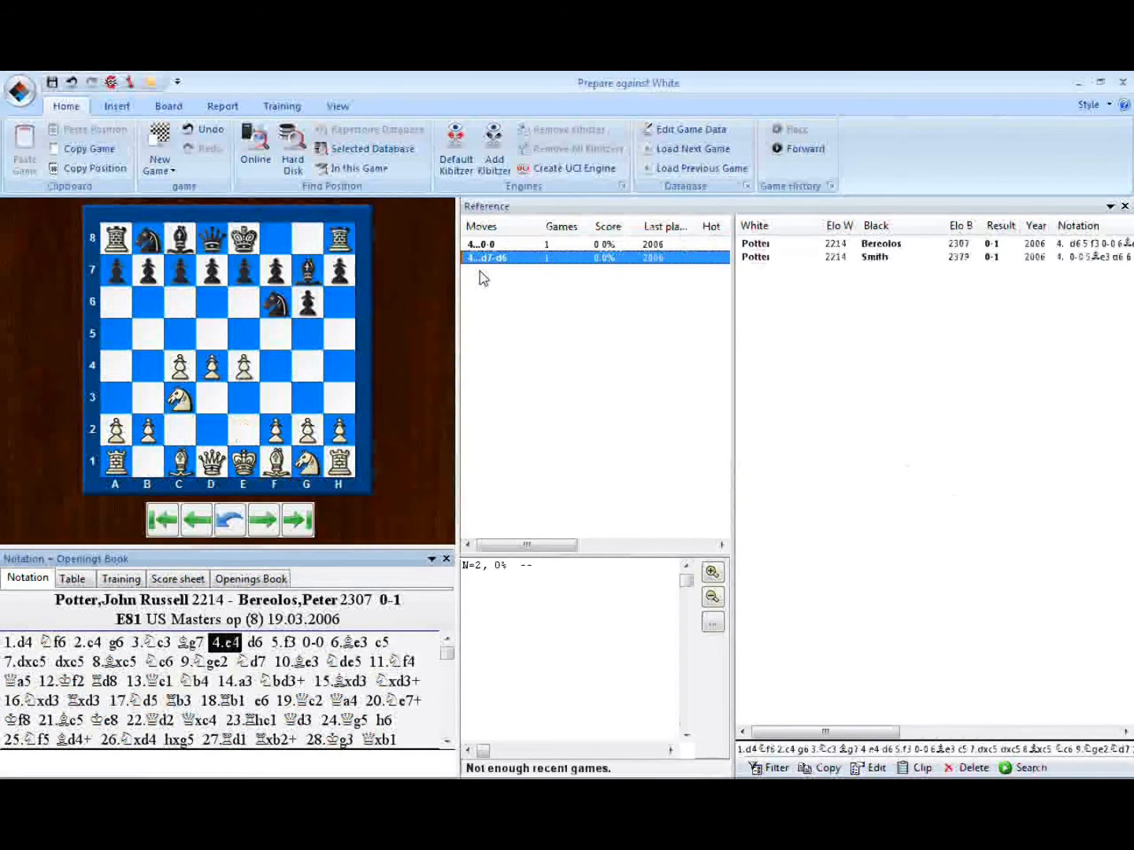
pyautogui.press('Right')
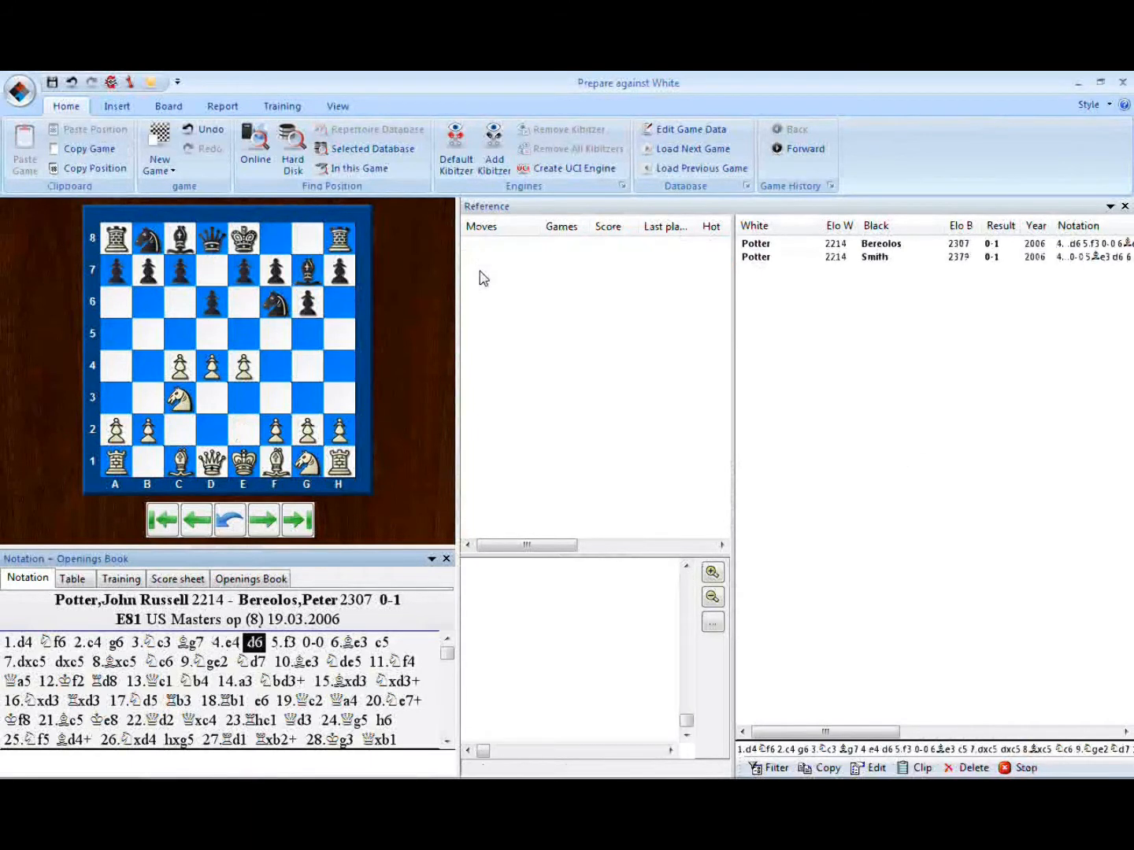
pyautogui.press('Right')
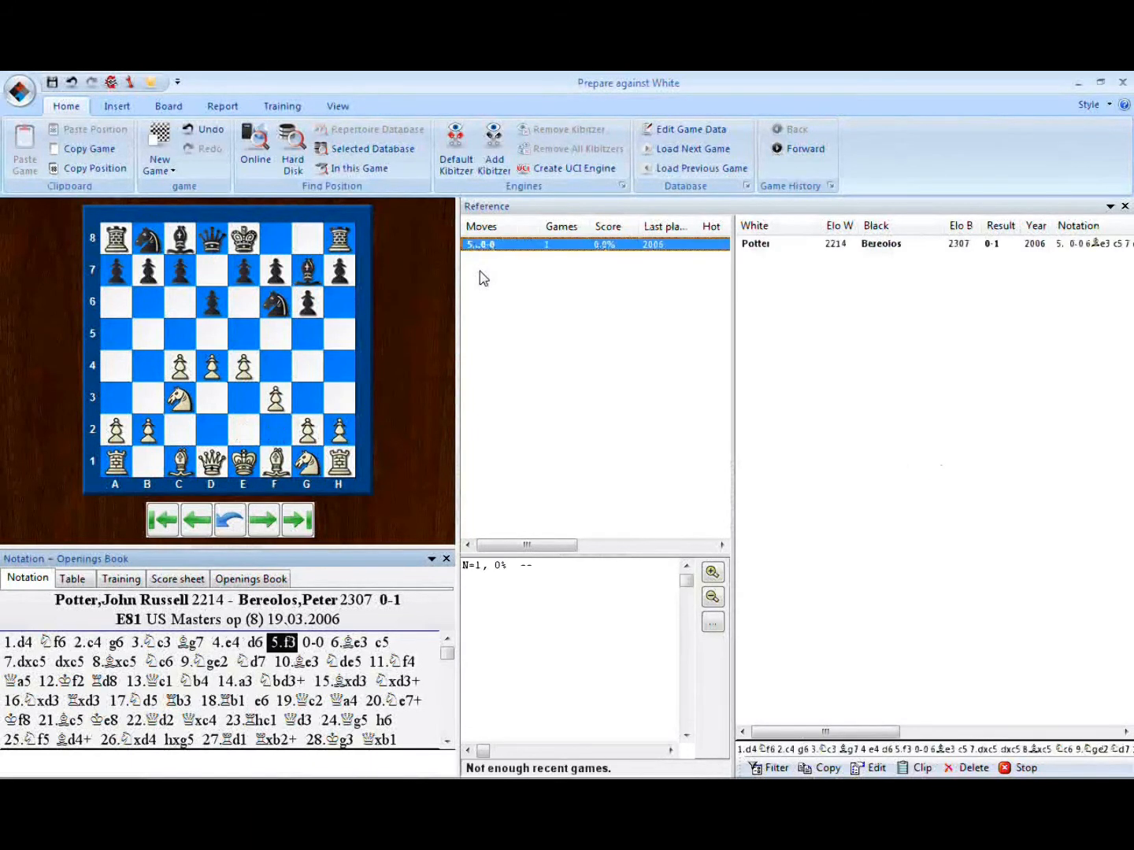
# - Step back from 5.f3 to the position after 1.d4 to review Black's replies
pyautogui.press('Left')
pyautogui.press('Left')
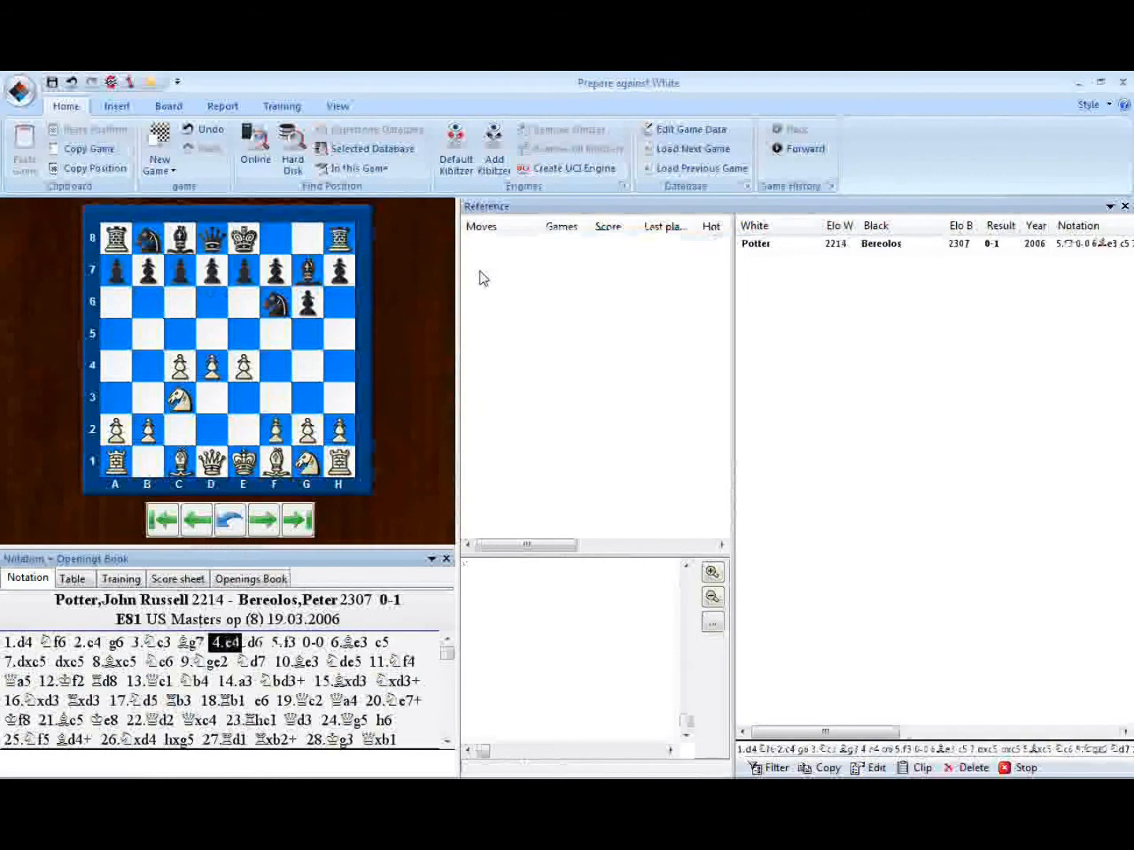
pyautogui.press('Left')
pyautogui.press('Left')
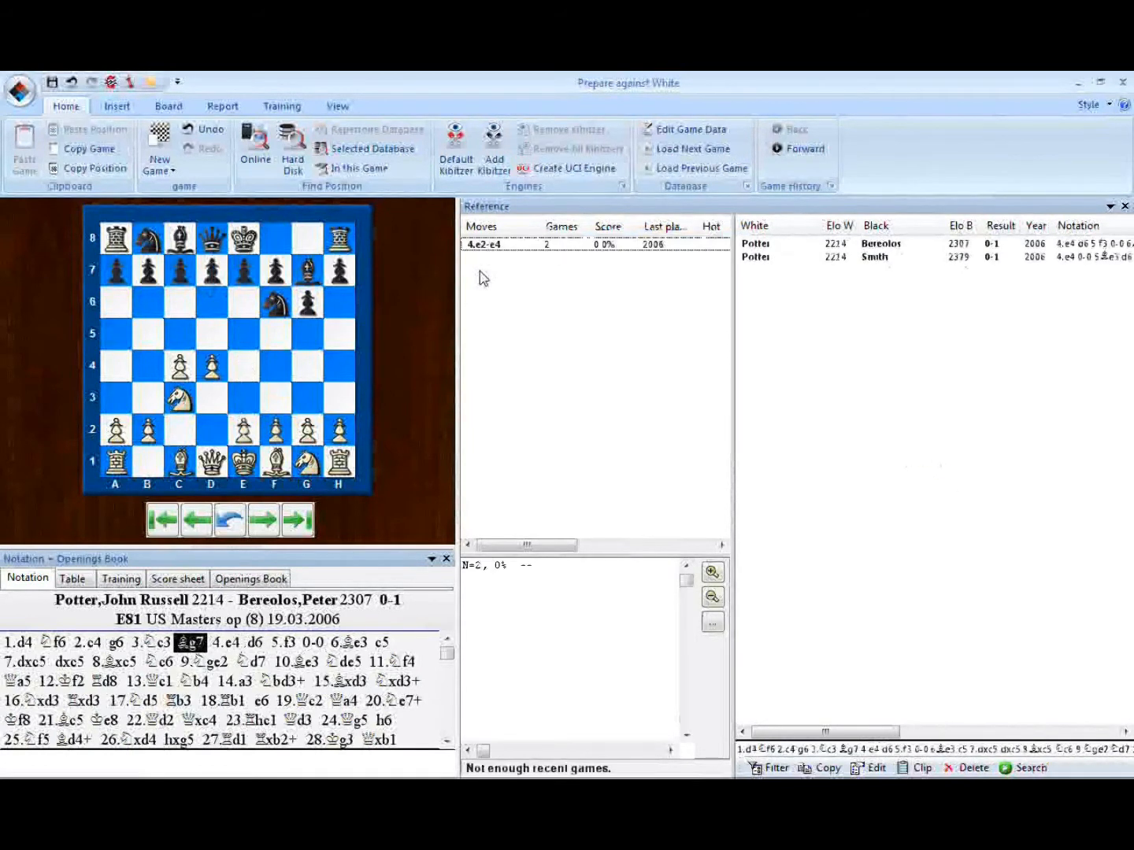
pyautogui.press('Left')
pyautogui.press('Left')
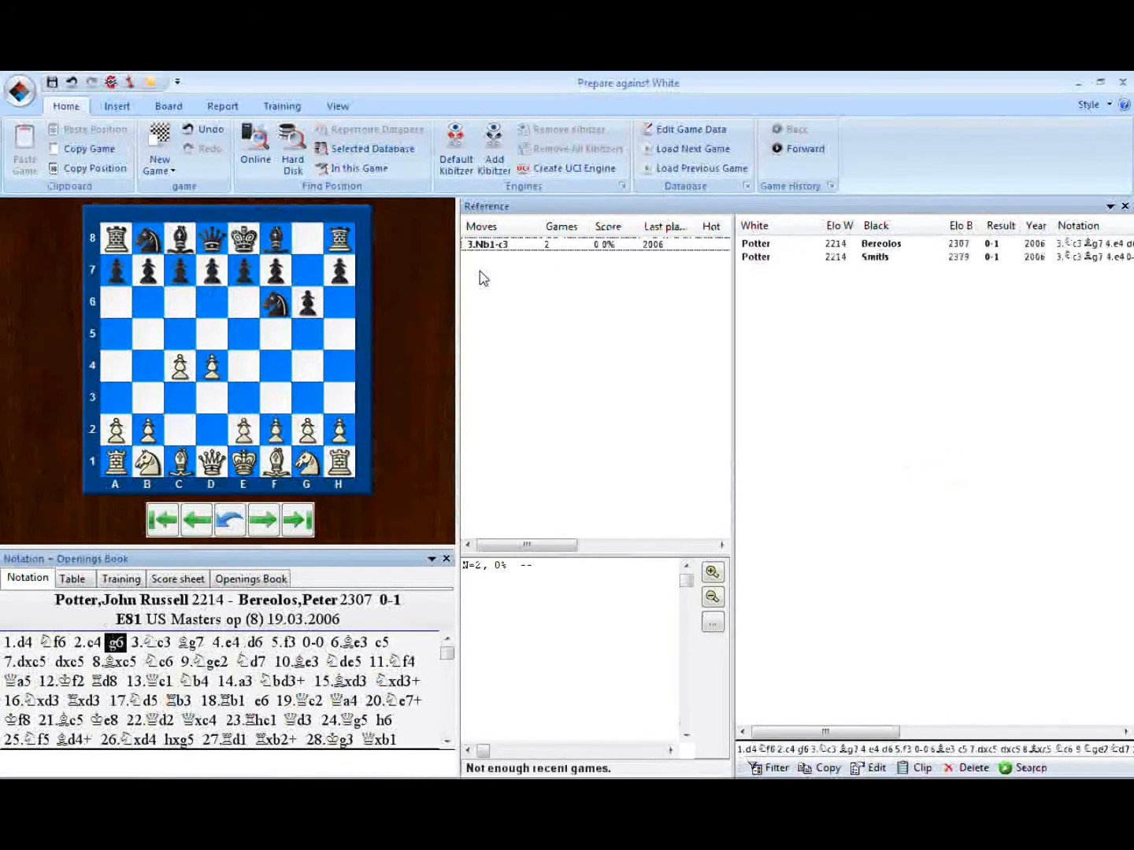
pyautogui.press('Left')
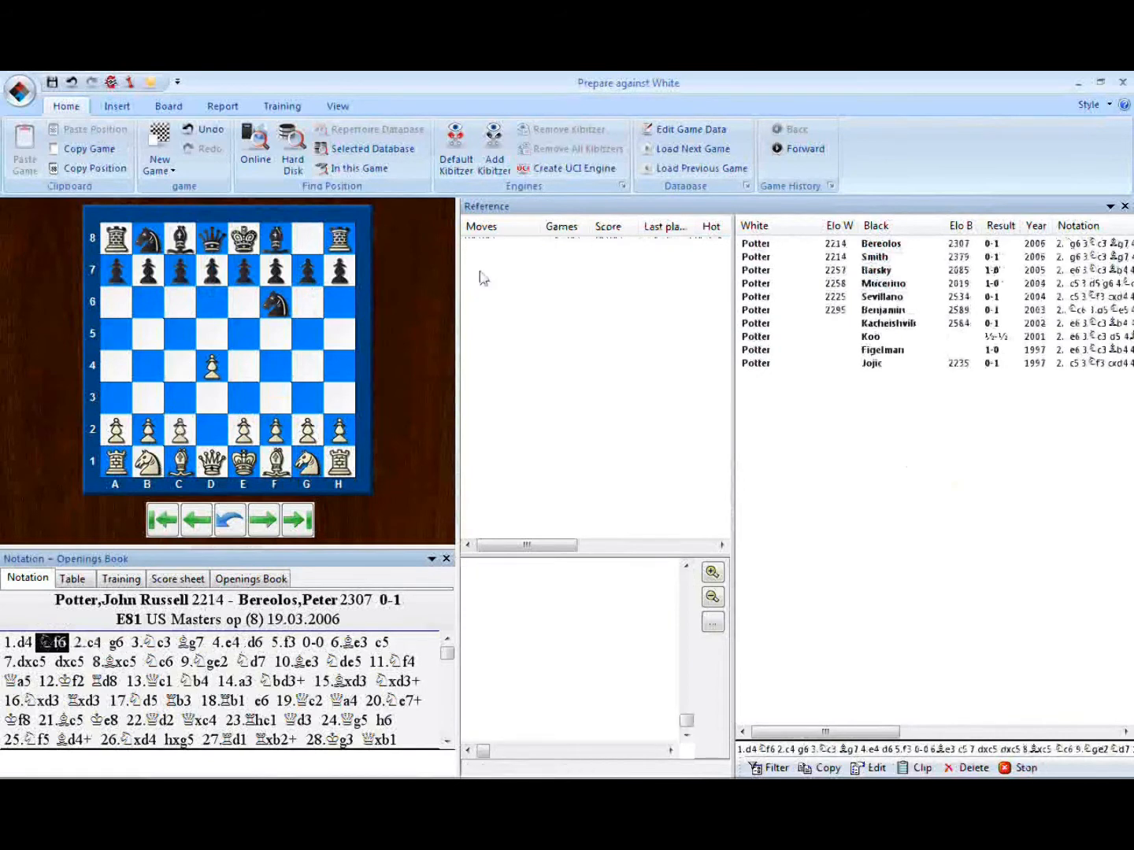
pyautogui.press('Left')
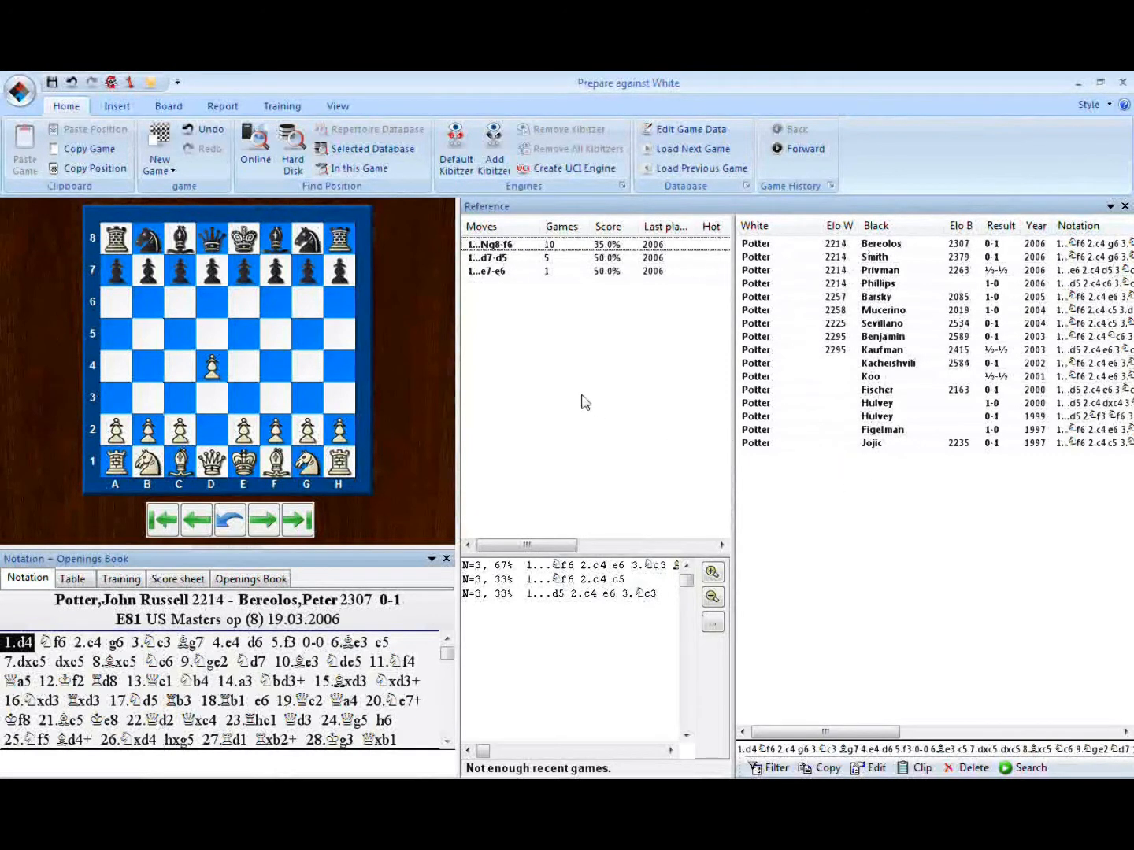
# - Advance to 2.c4 and choose 2...g7-g6 from the reference moves to list the opponent's games with that reply
pyautogui.press('Right')
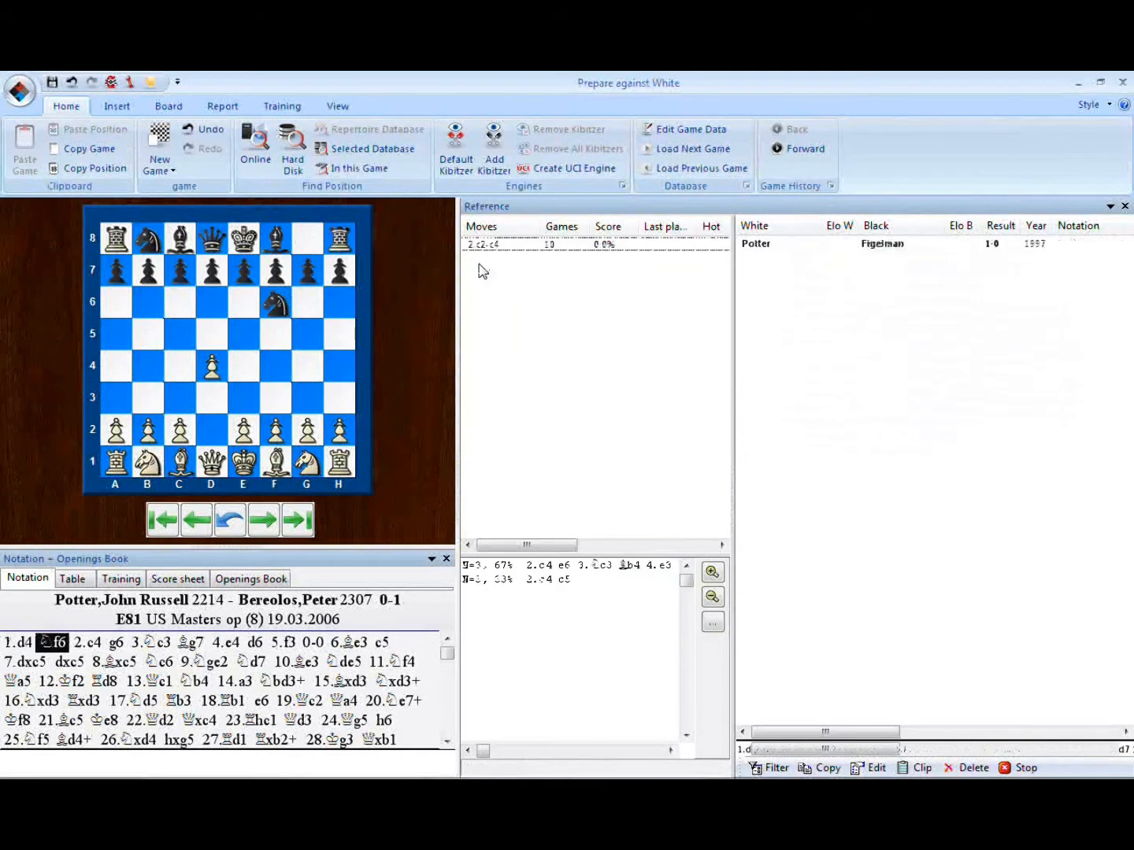
pyautogui.press('Right')
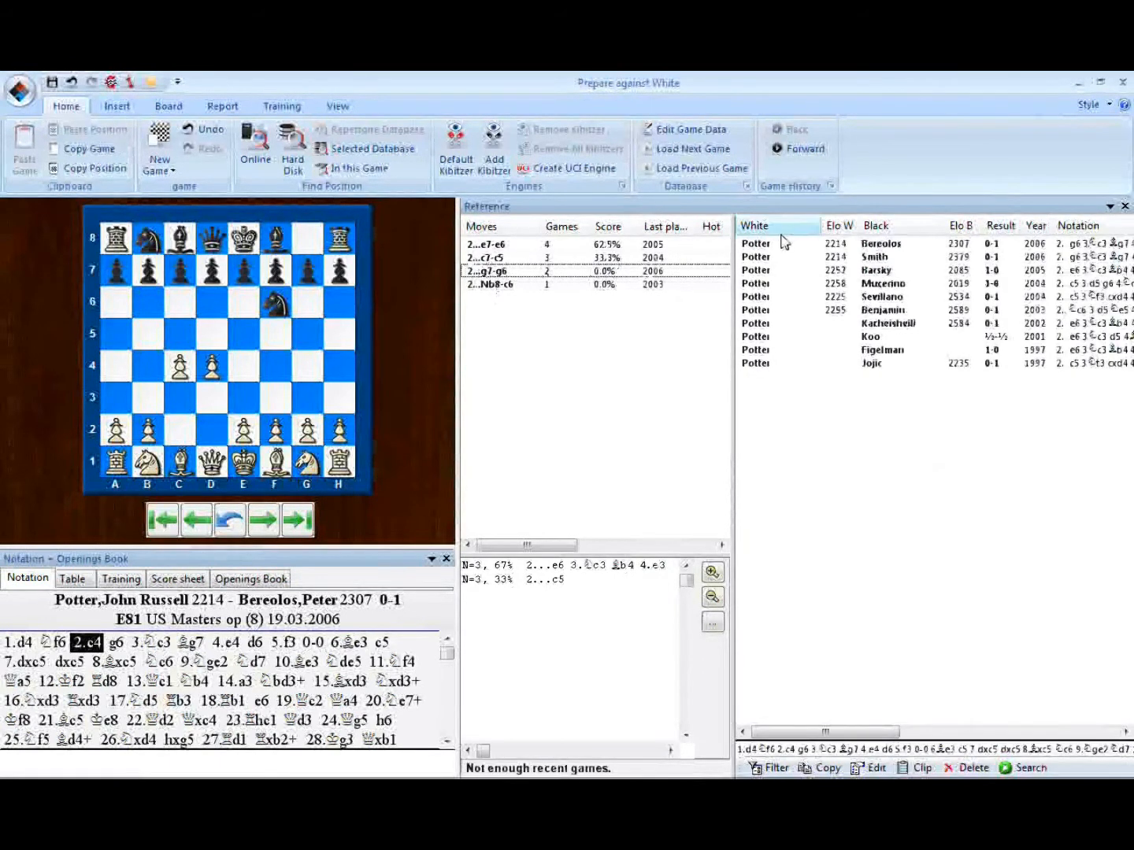
pyautogui.click(517, 271)
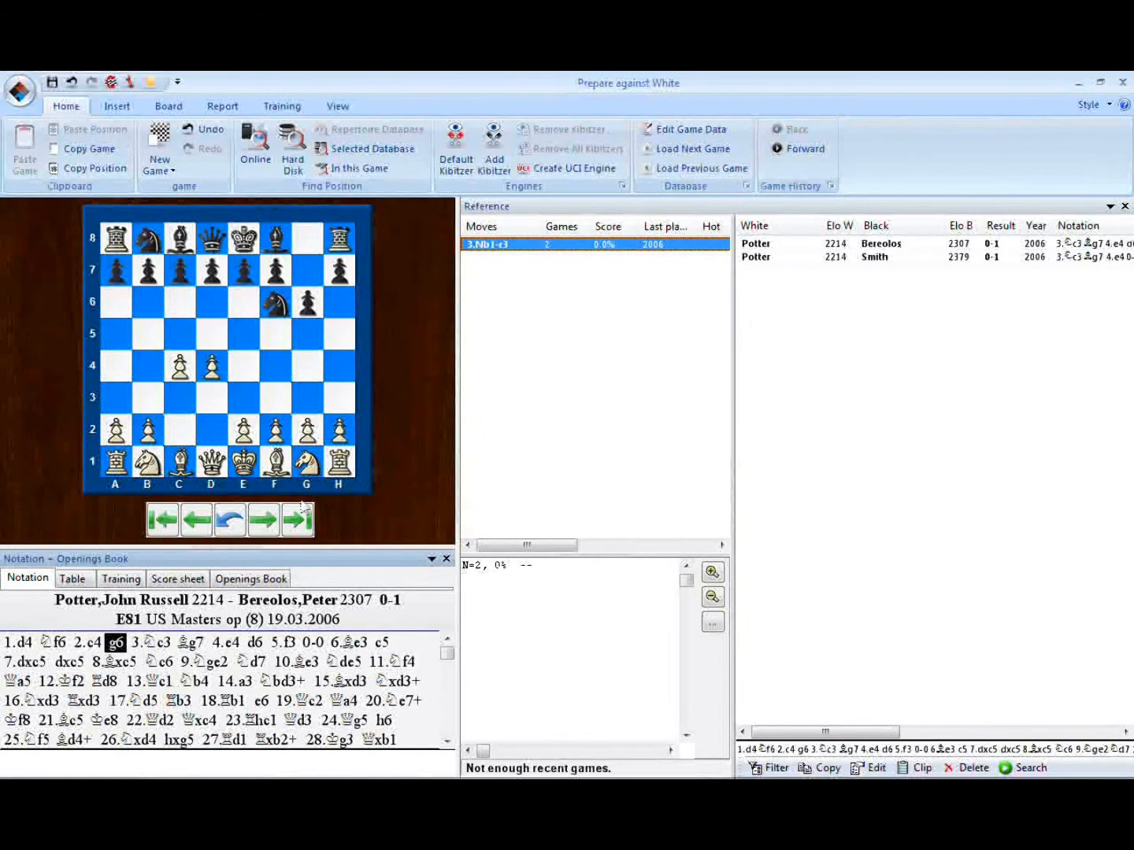
# - Advance the game from 2...g6 through 3.Nc3 Bg7 4.e4 d6 to 5.f3, reviewing the reference statistics for each position
pyautogui.click(261, 521)
pyautogui.click(262, 521)
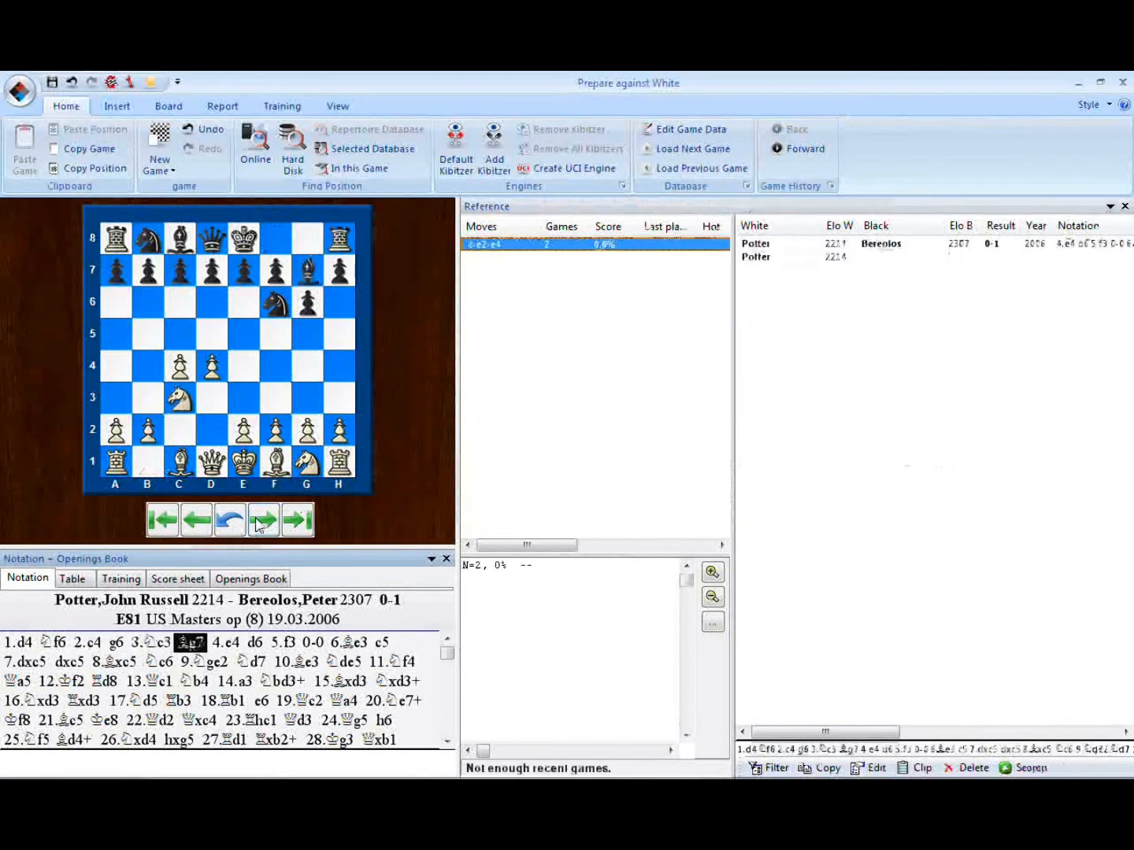
pyautogui.click(261, 521)
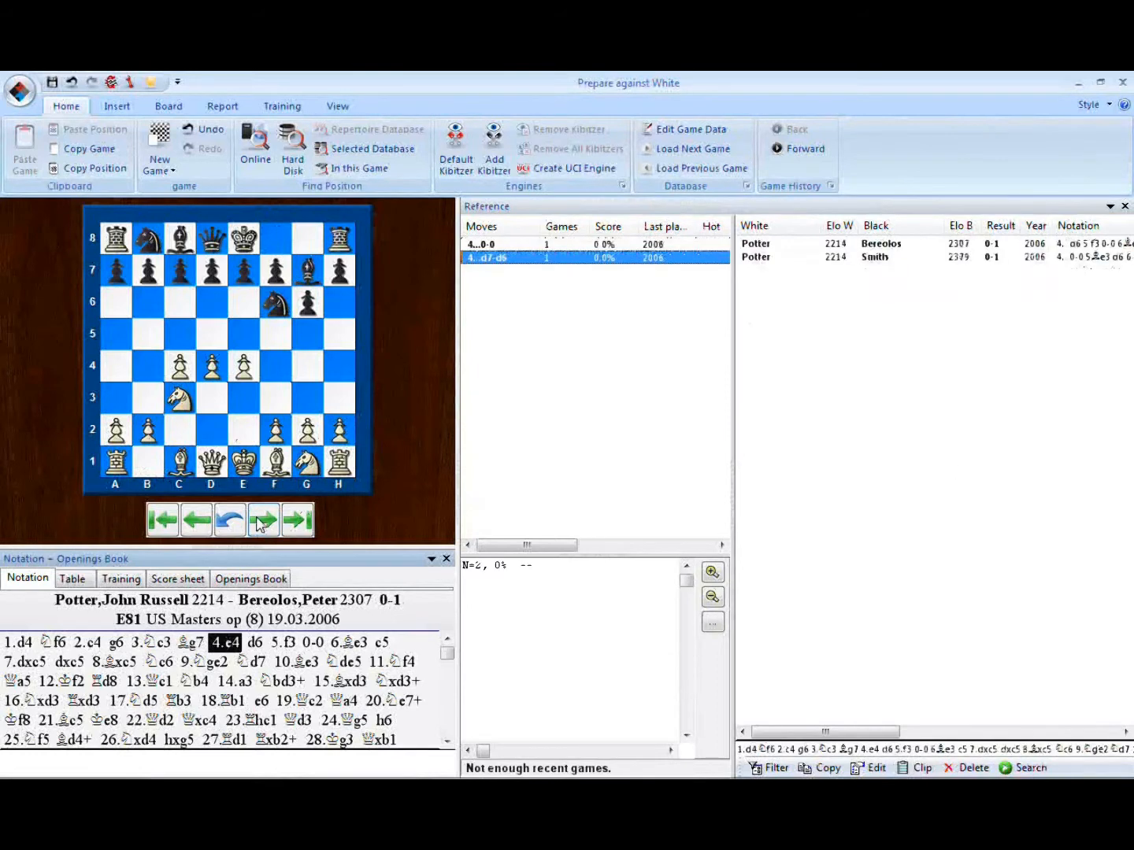
pyautogui.click(262, 521)
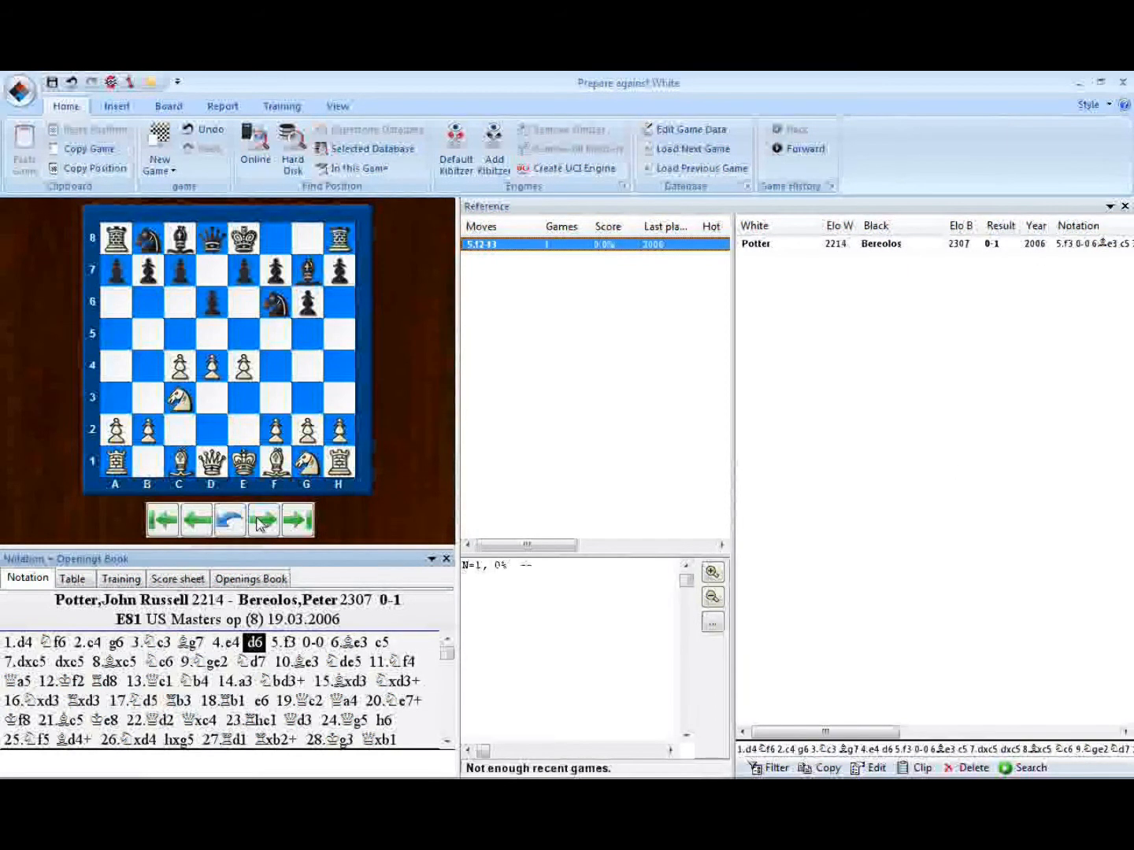
pyautogui.click(263, 523)
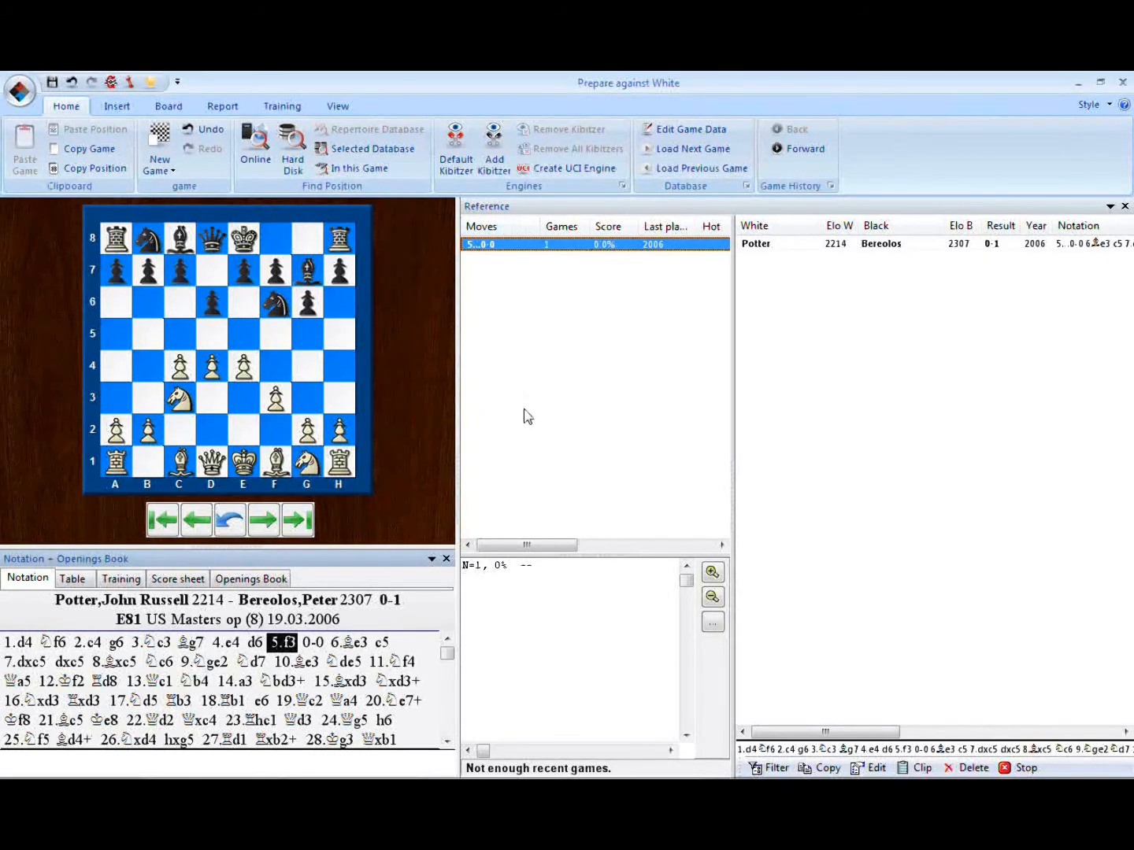
# - Step the game back from 5.f3 to the position after 1...Nf6 to review the opponent's games there
pyautogui.press('Left')
pyautogui.press('Left')
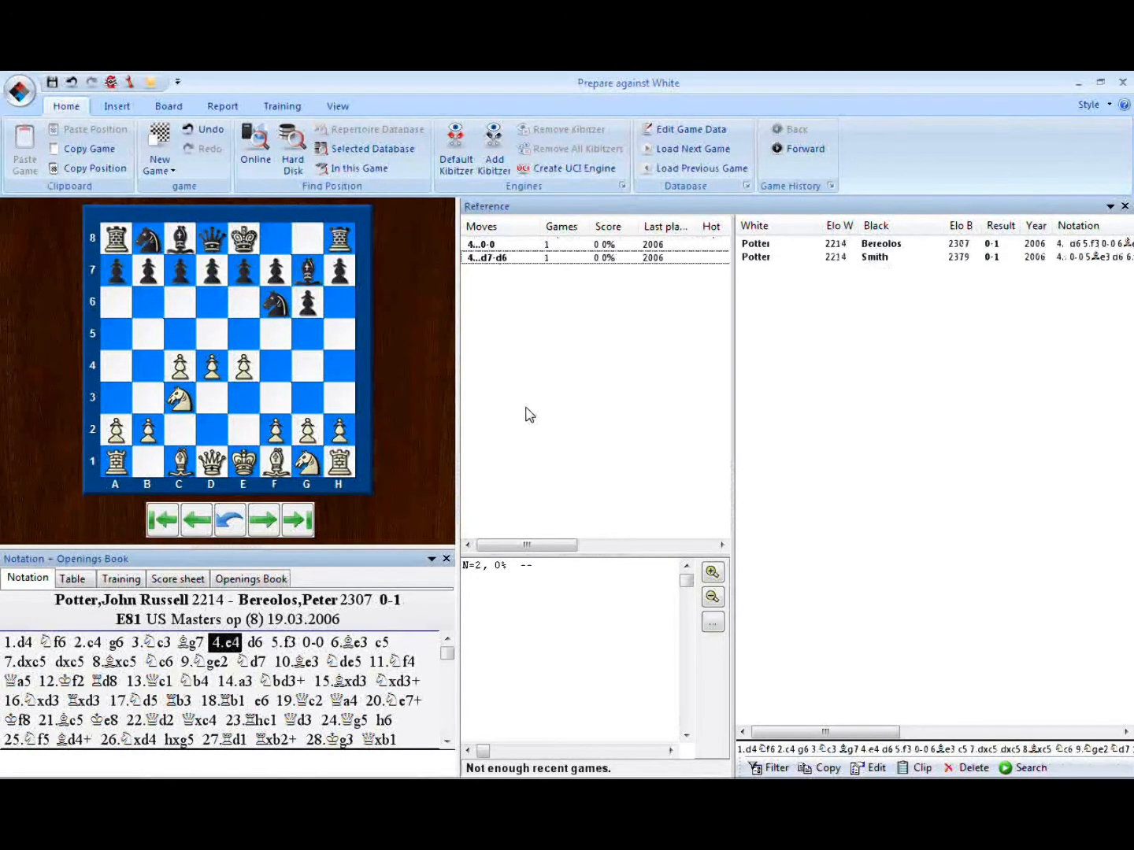
pyautogui.press('Left')
pyautogui.press('Left')
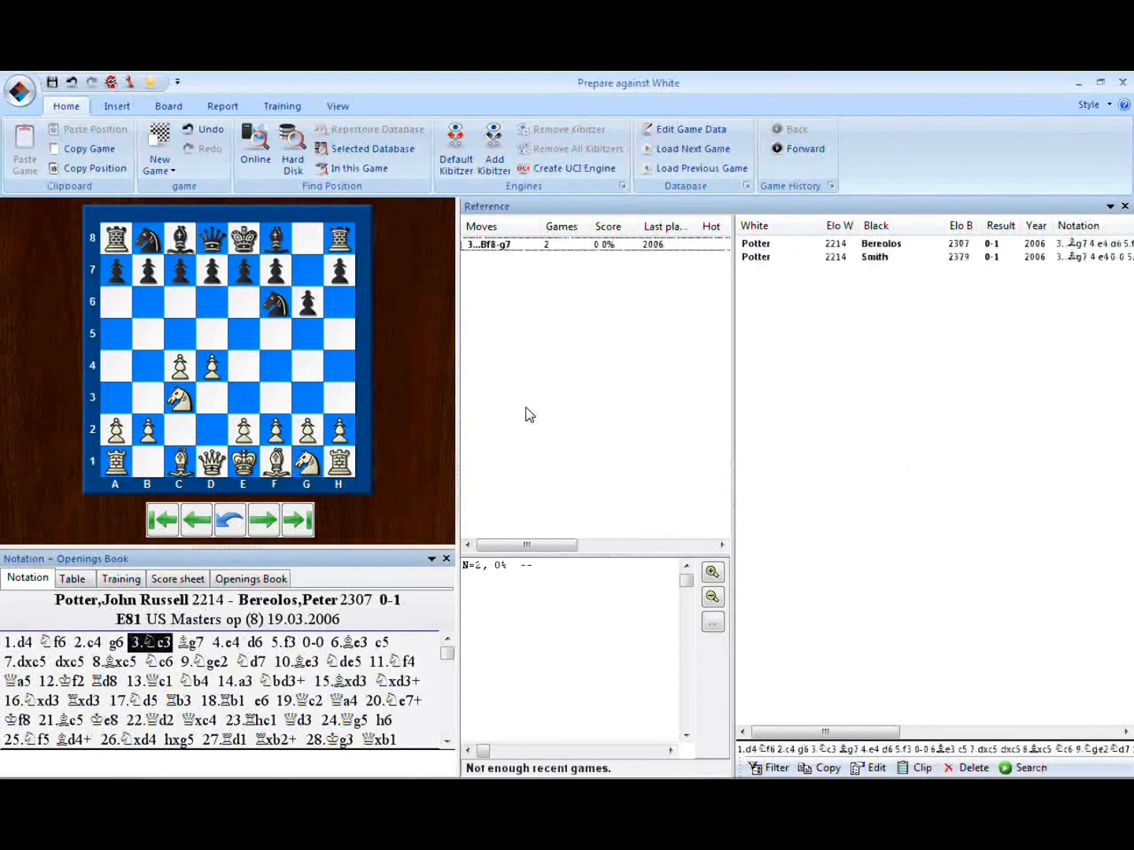
pyautogui.press('Left')
pyautogui.press('Left')
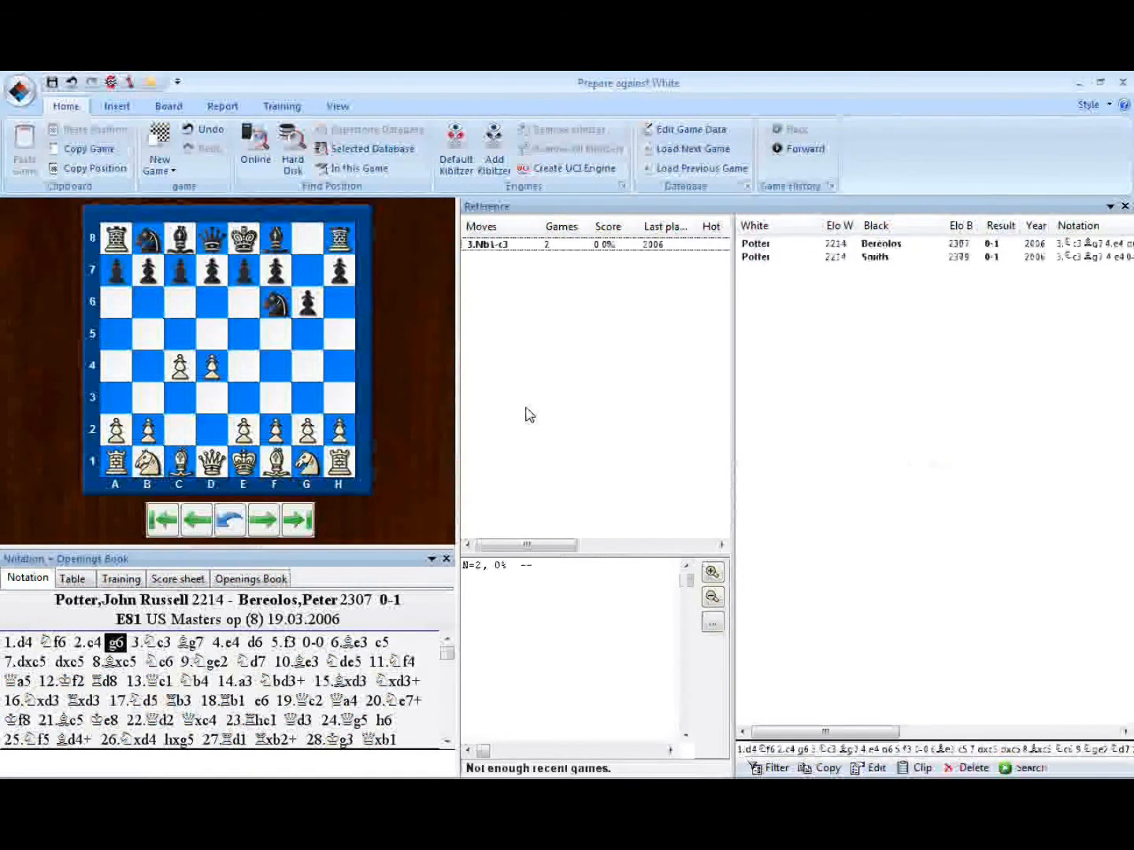
pyautogui.press('Left')
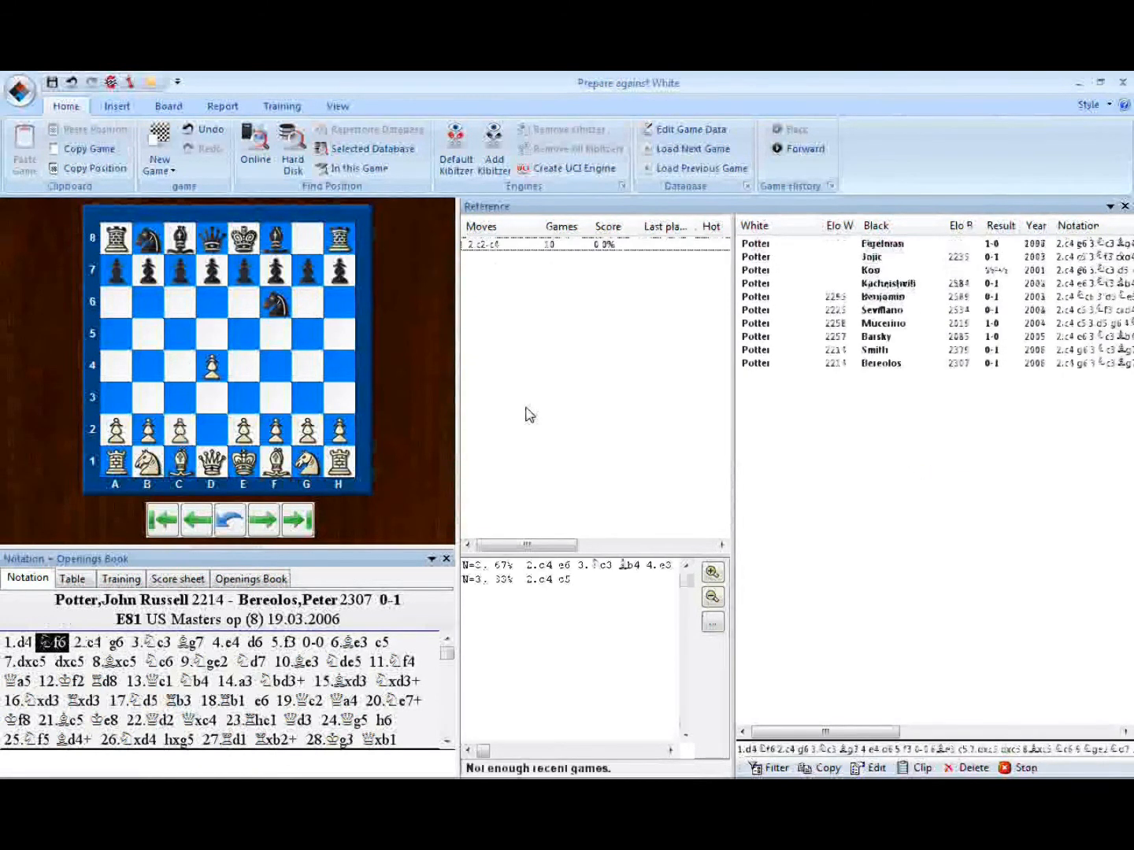
# - Close the preparation against White and start a preparation against Black for the same player selected in Mega Database 2010
pyautogui.click(1122, 84)
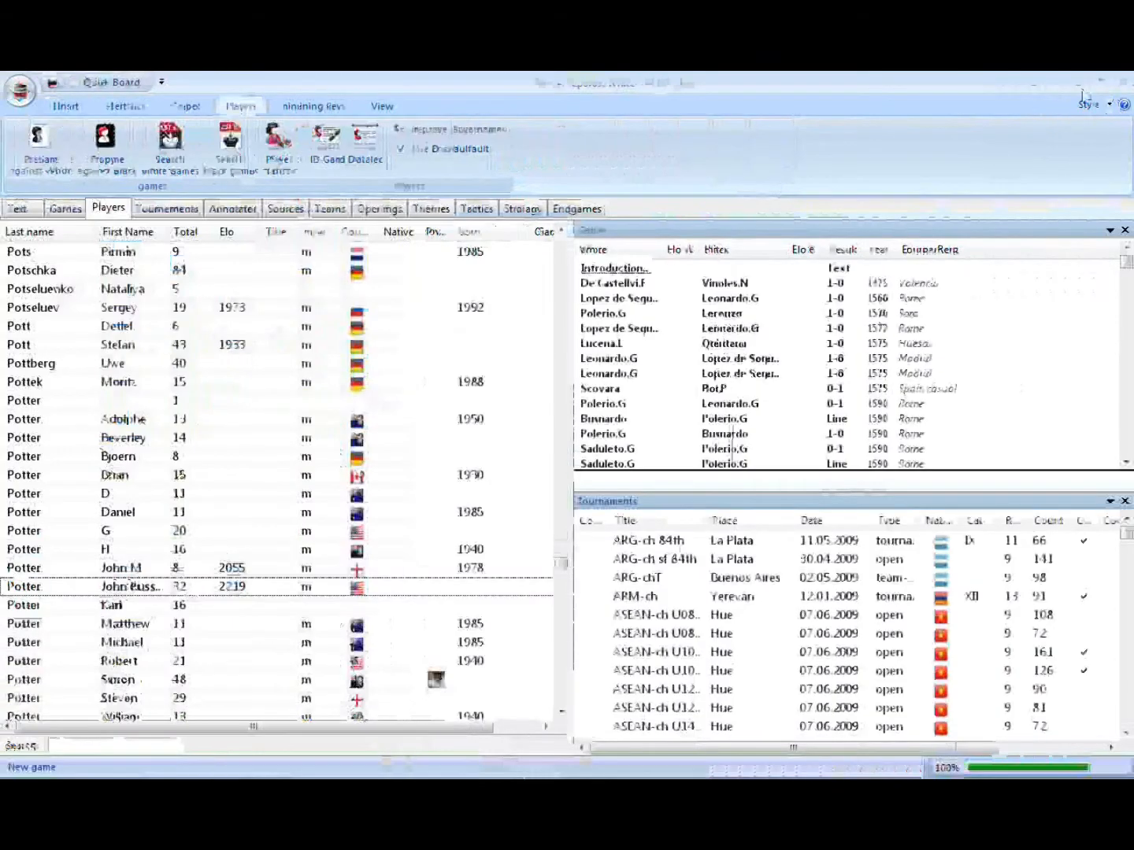
pyautogui.click(1122, 83)
pyautogui.click(406, 149)
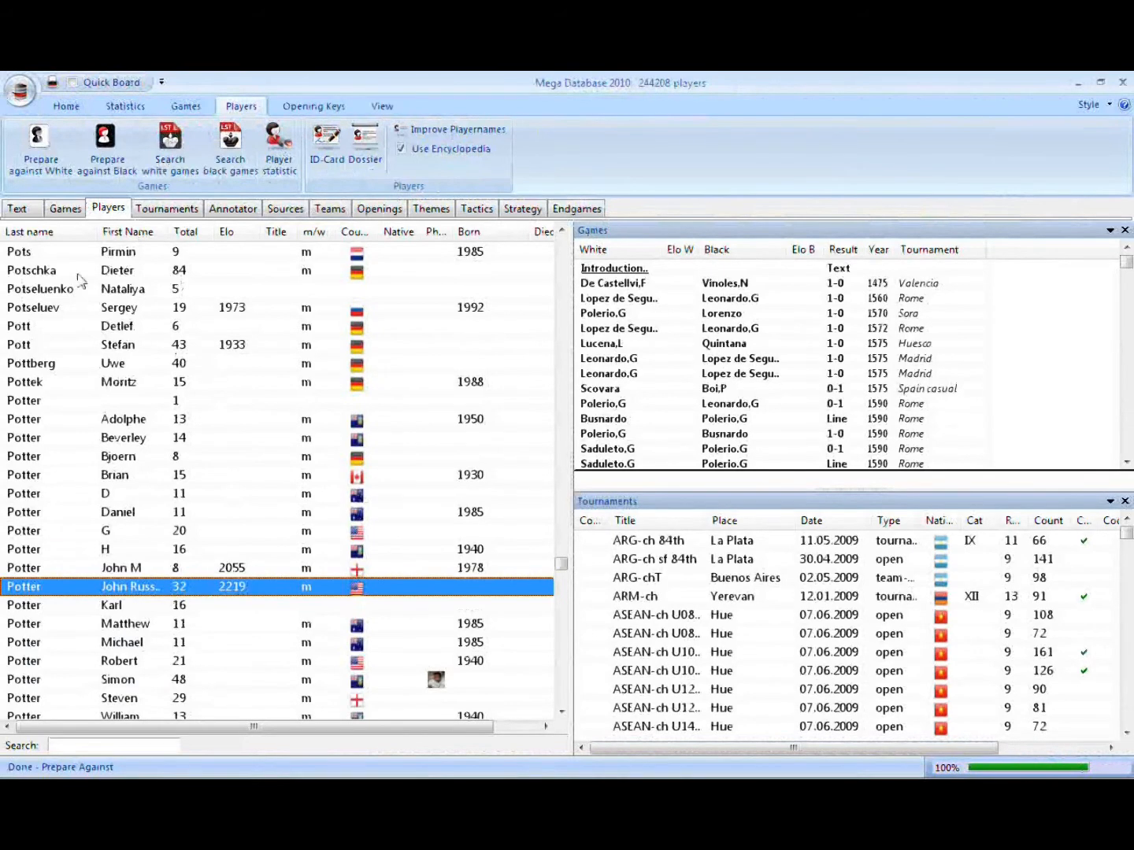
pyautogui.click(116, 164)
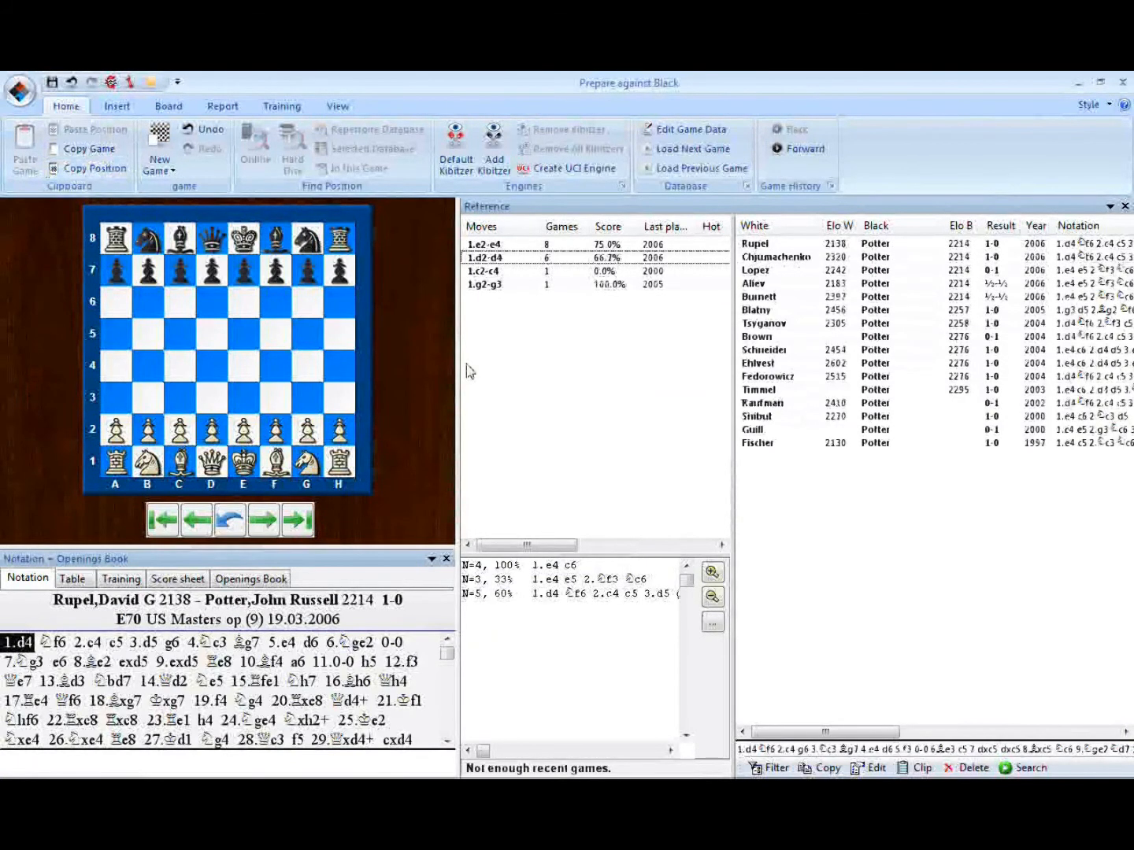
# - Follow the line 1.e4 e5 2.Nf3 from the reference moves to explore the opponent's games as Black
pyautogui.click(492, 245)
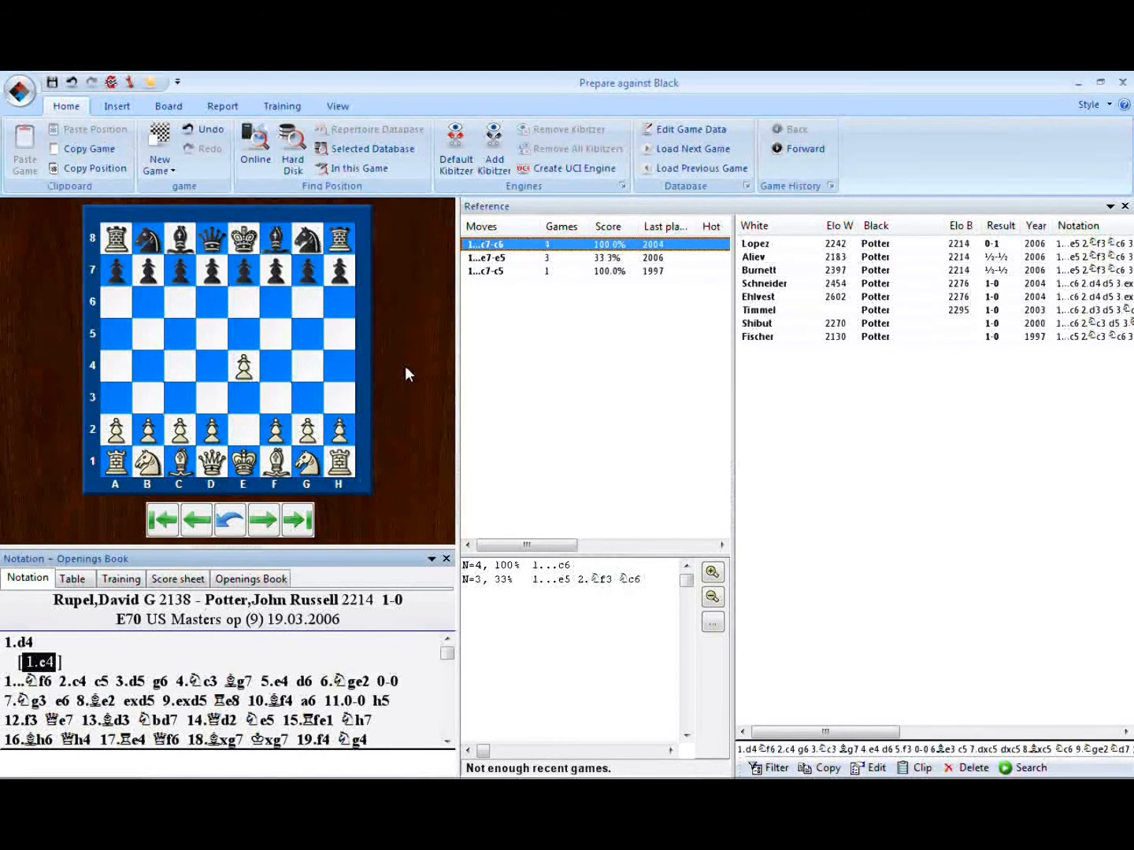
pyautogui.doubleClick(494, 258)
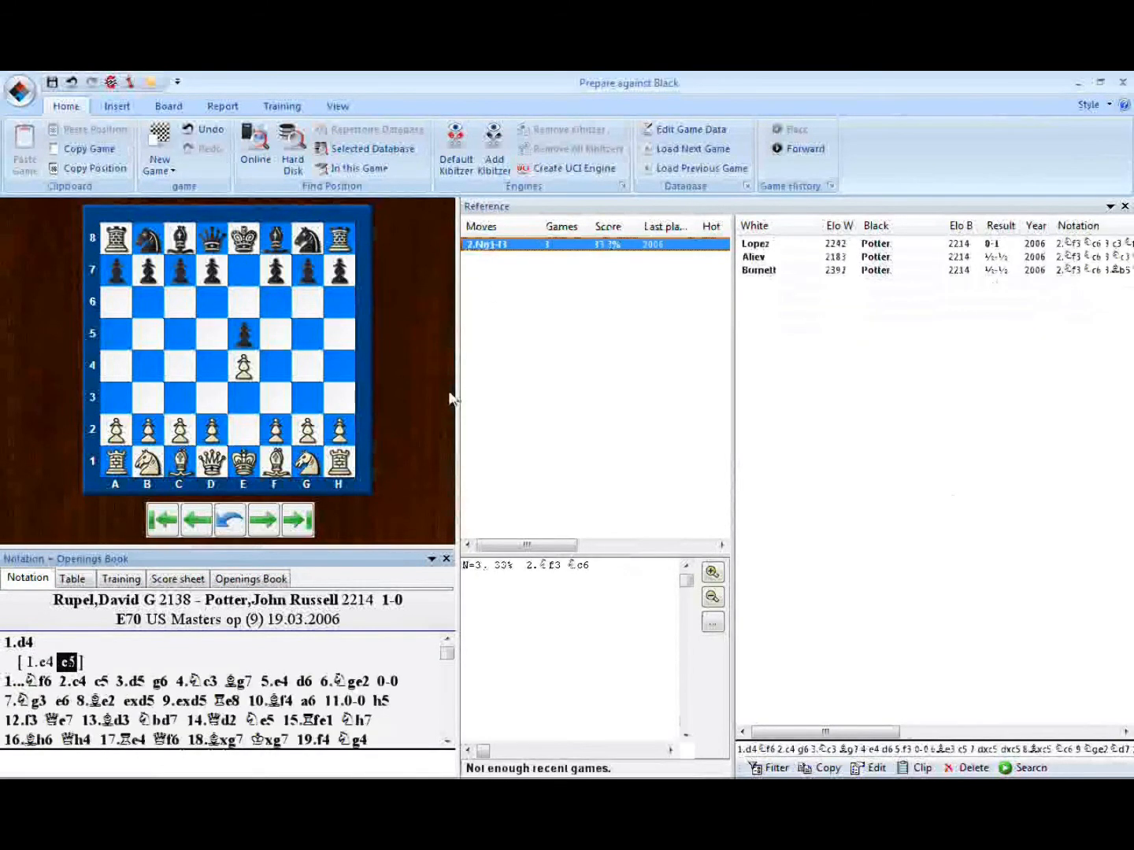
pyautogui.doubleClick(519, 245)
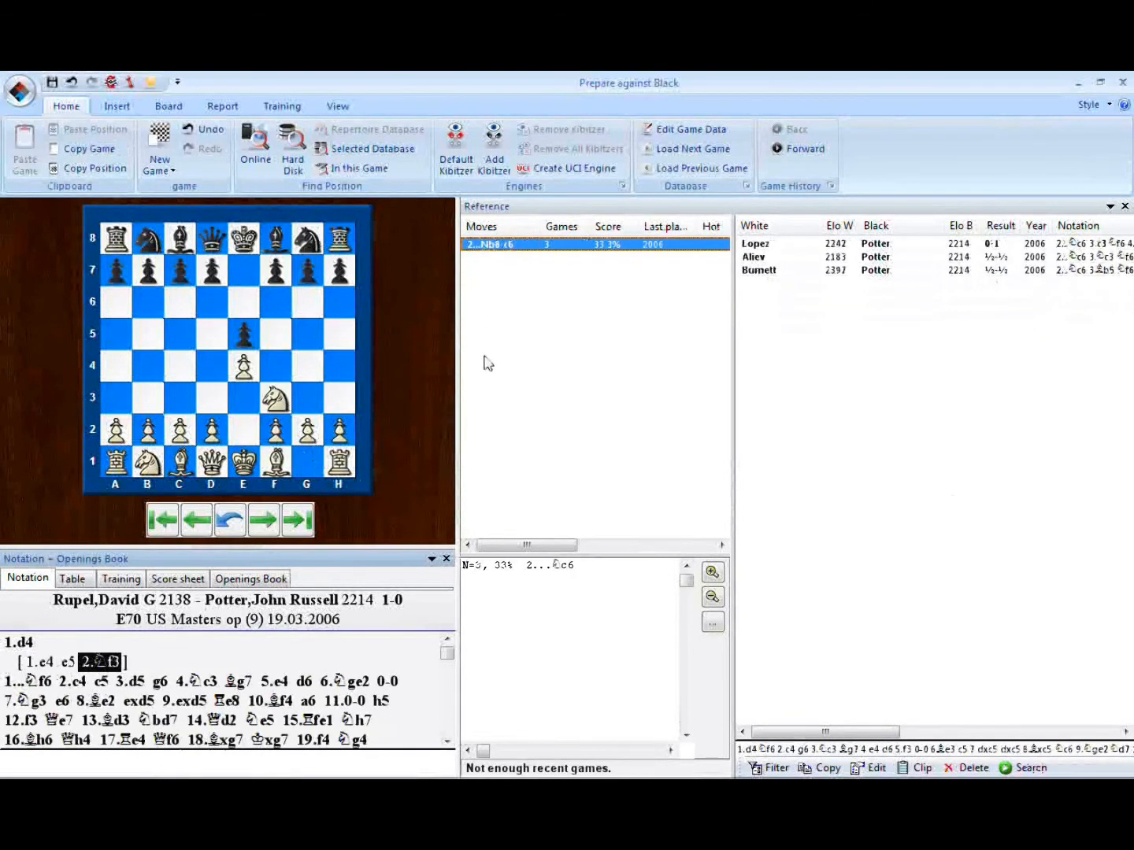